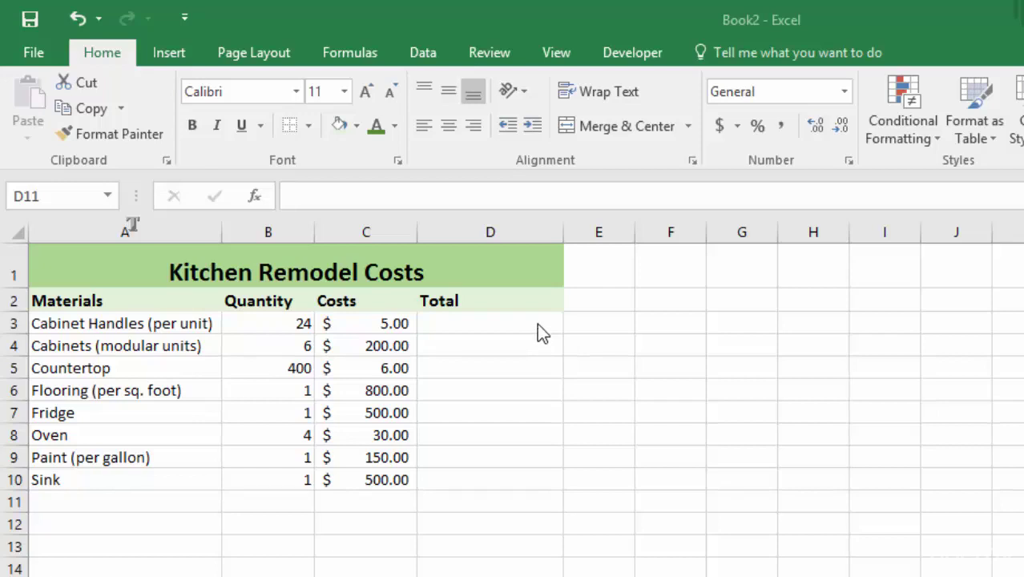
Step: Calculate the Cabinet Handles total in D3 with the multiplication formula =B3*C3
click(531, 505)
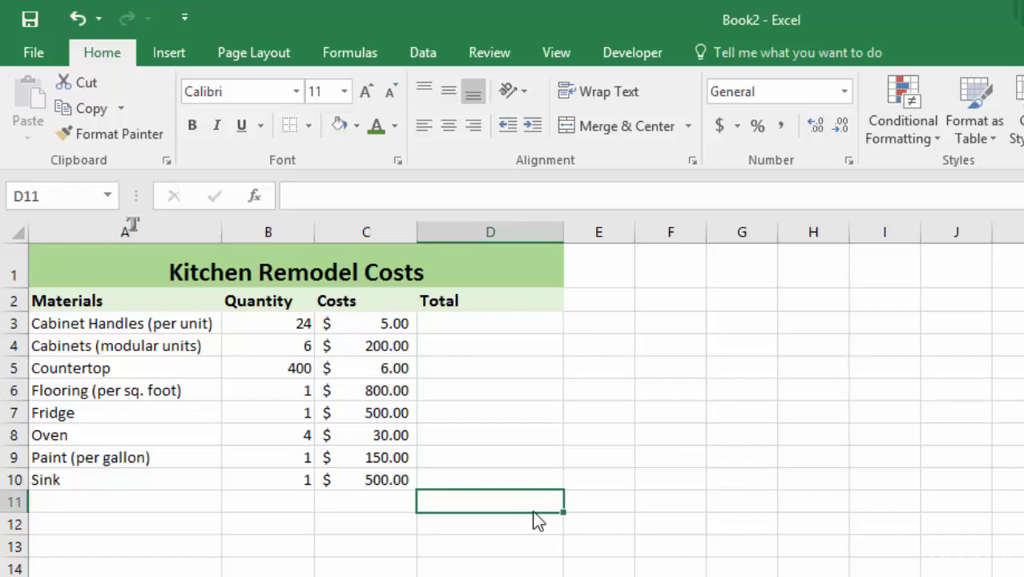
click(503, 326)
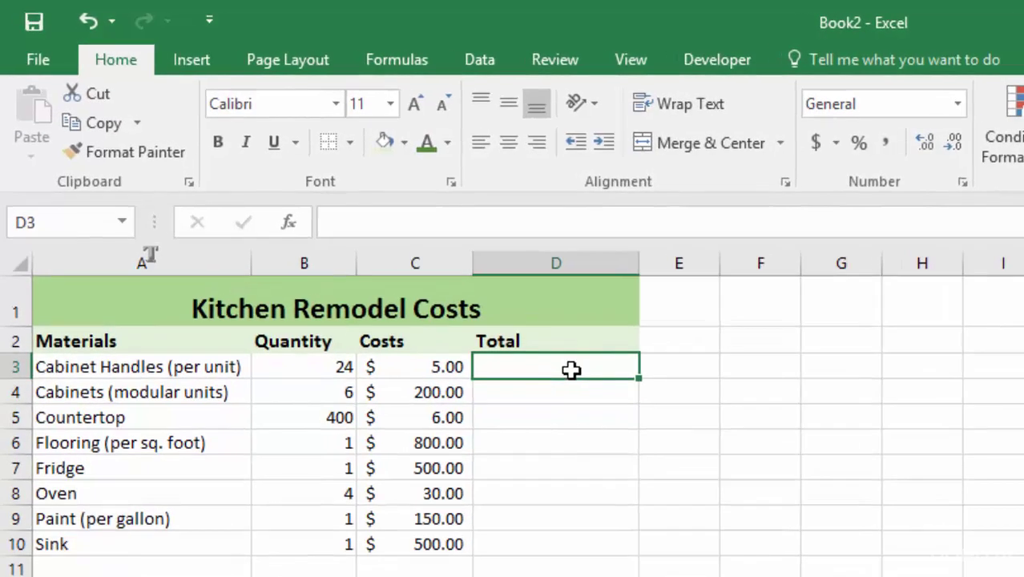
text(=)
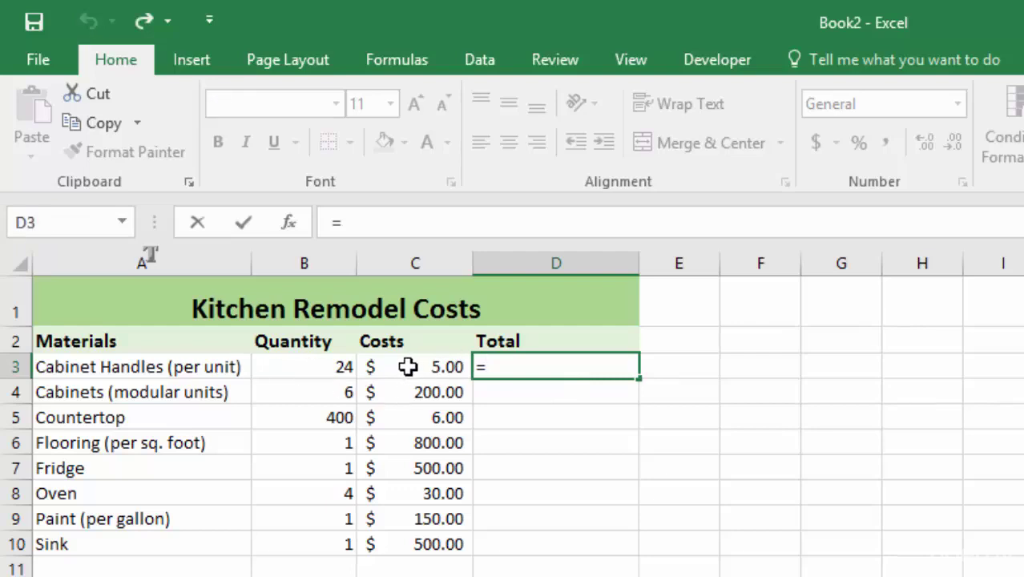
click(305, 368)
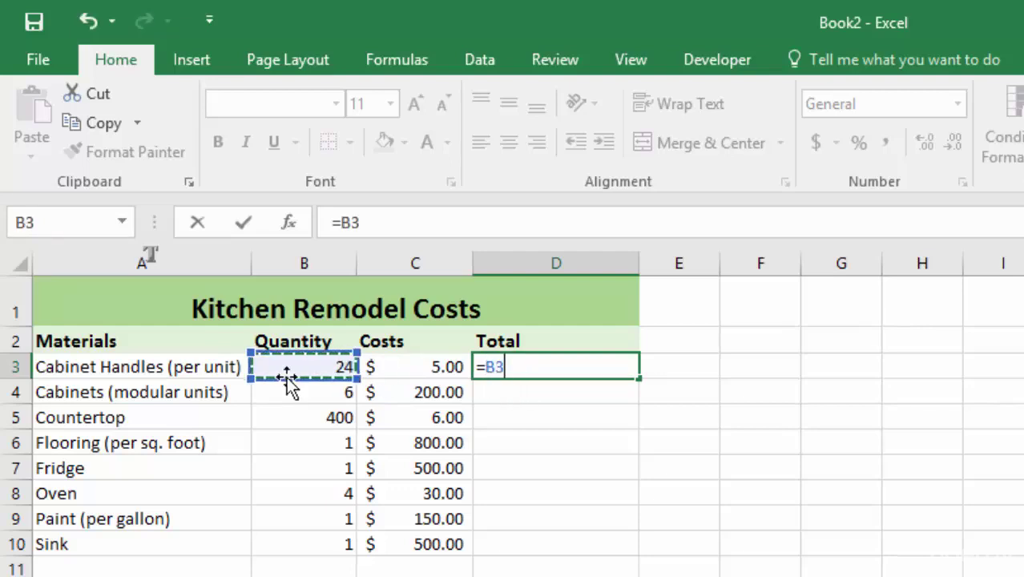
text(*)
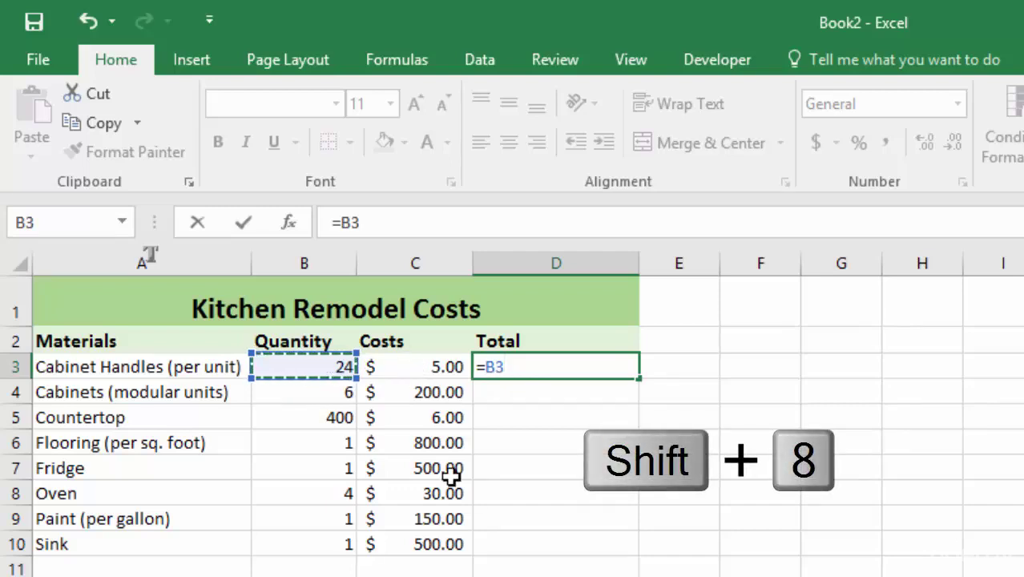
text(*)
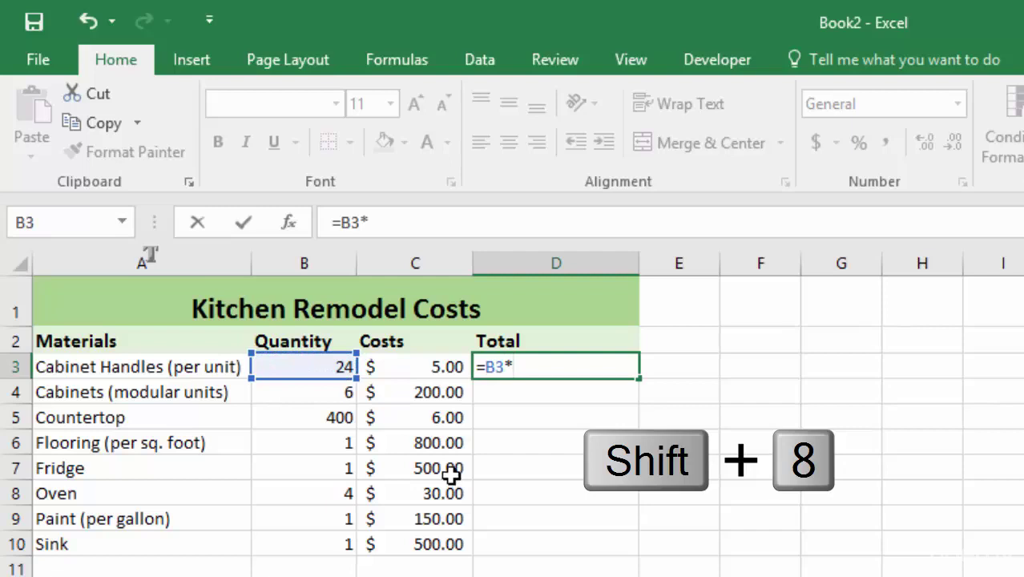
click(421, 366)
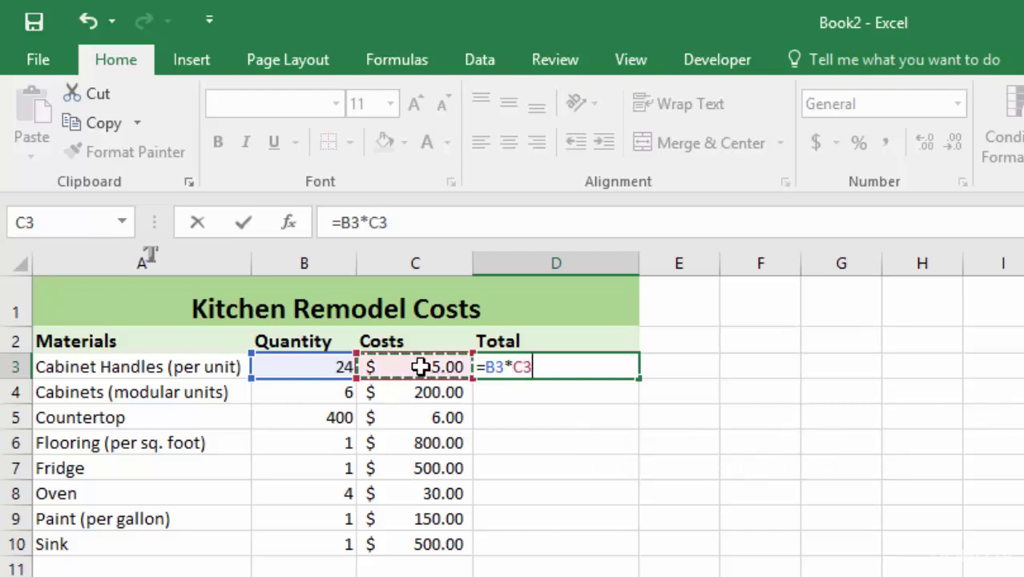
key(Return)
Step: Review the multiplication formula in D3 and its source cells B3 and C3, and clear D3
click(539, 364)
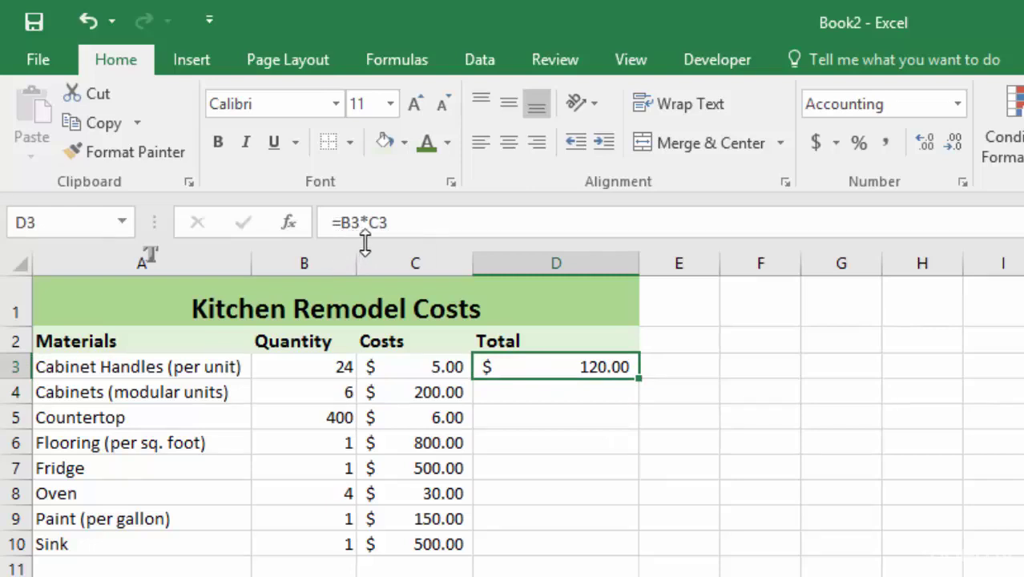
click(313, 368)
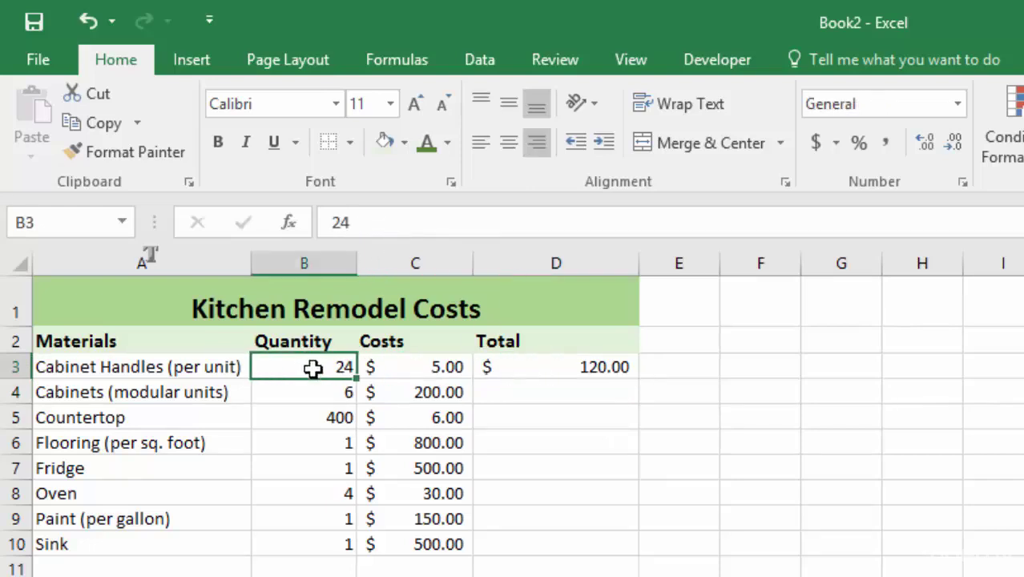
click(434, 367)
click(551, 364)
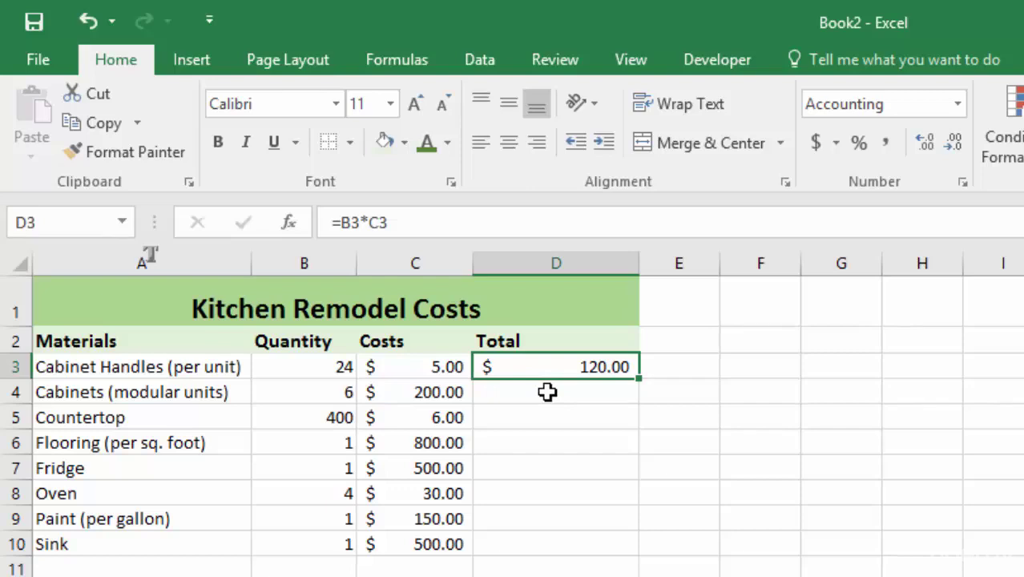
key(Delete)
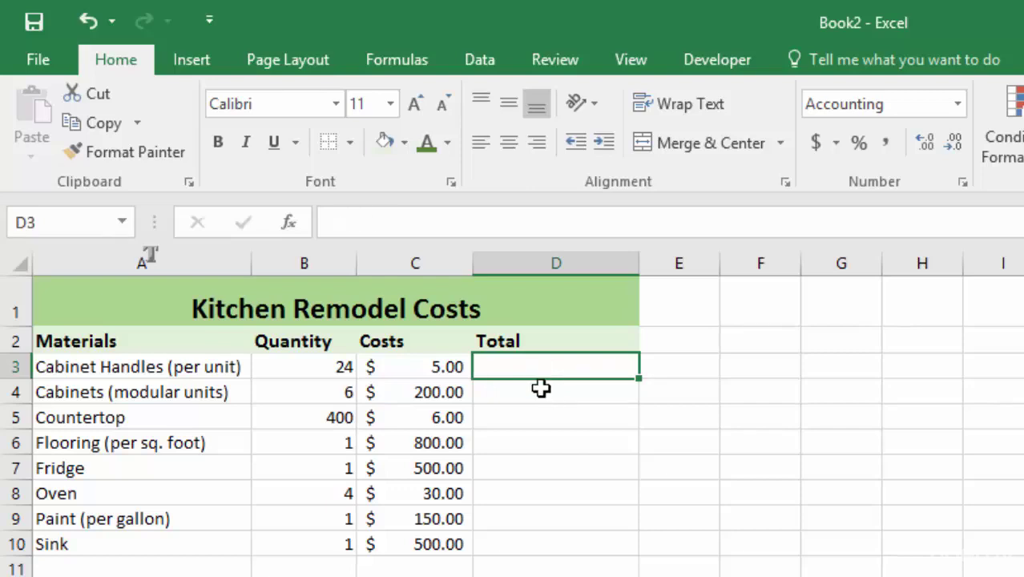
Step: Calculate the Cabinet Handles total in D3 with the PRODUCT function, using B3 and C3 as separate arguments
text(=)
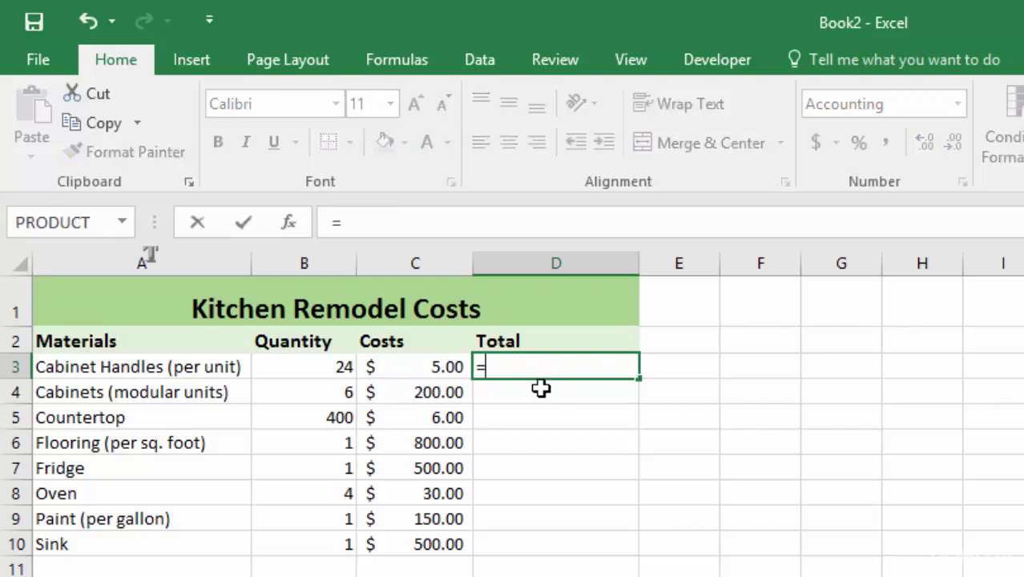
click(123, 223)
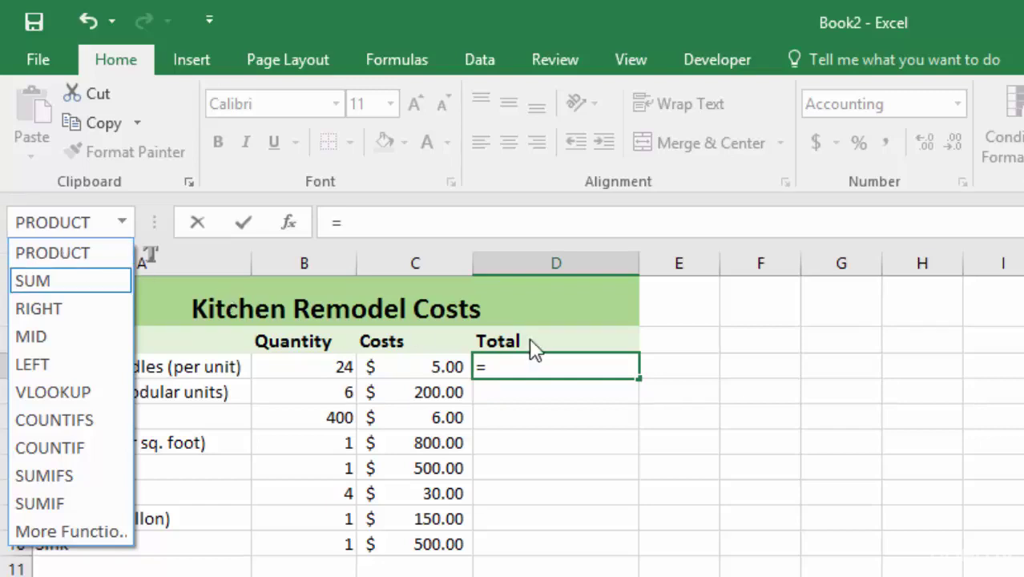
click(513, 370)
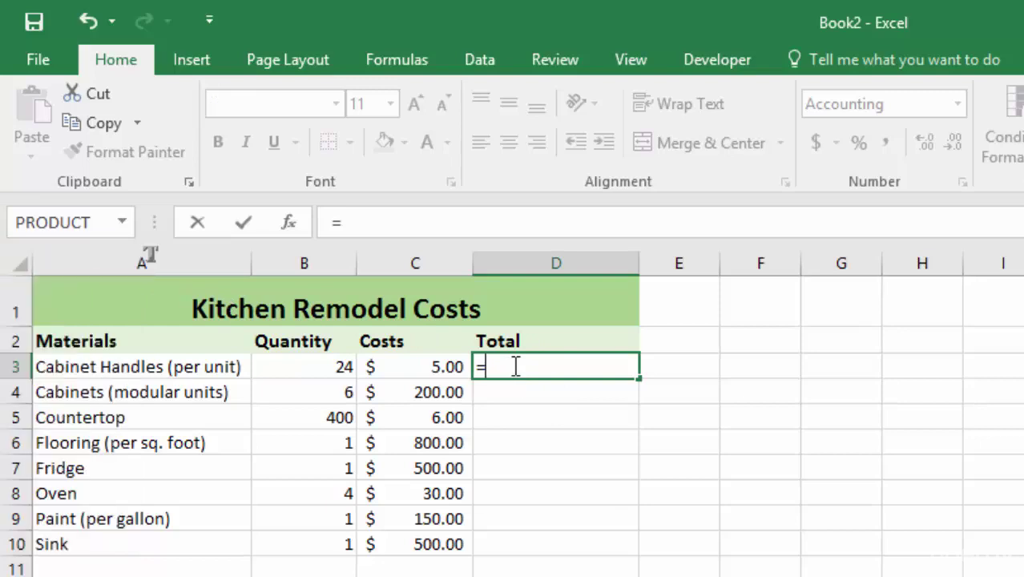
text(p)
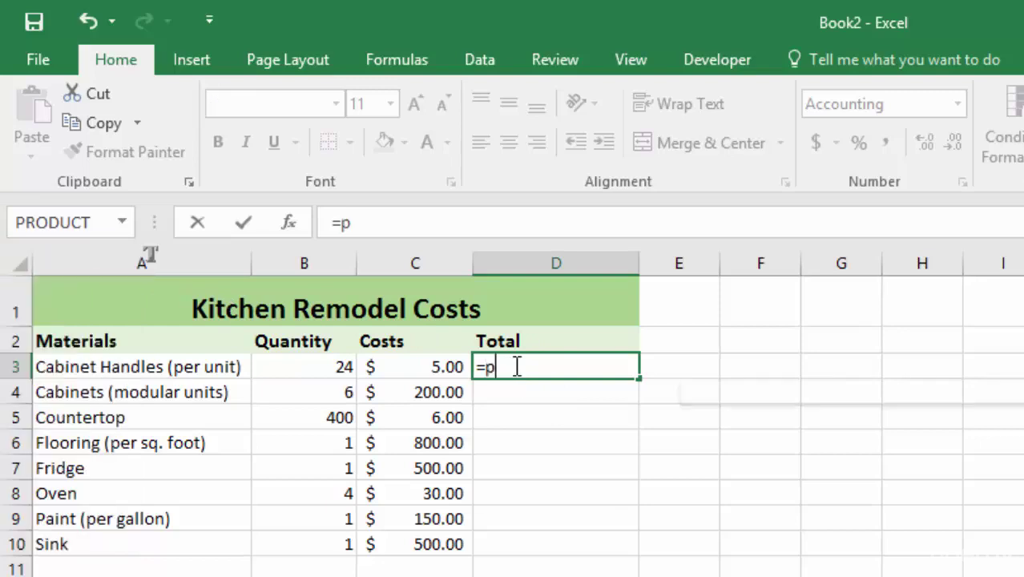
text(ro)
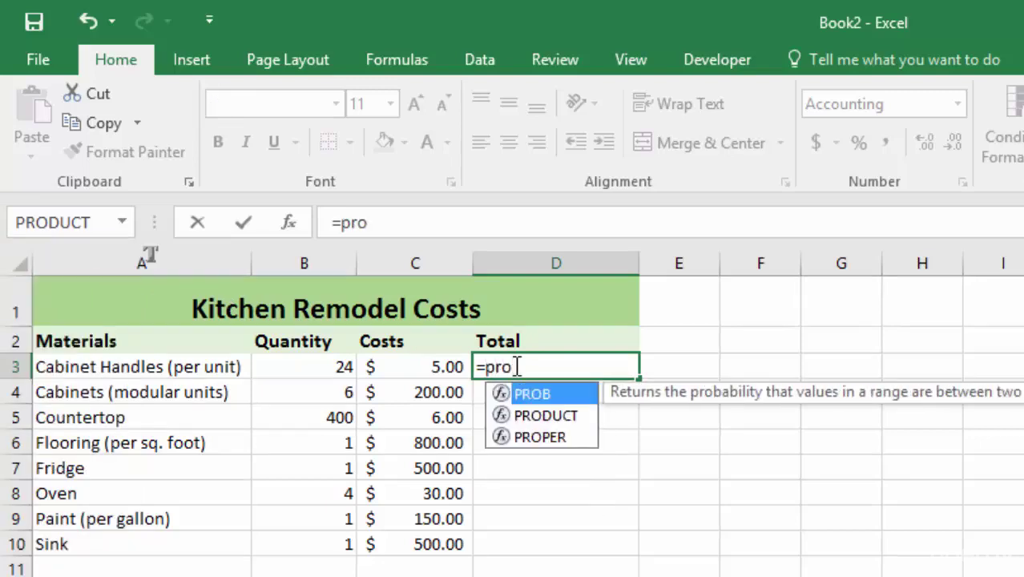
double_click(553, 416)
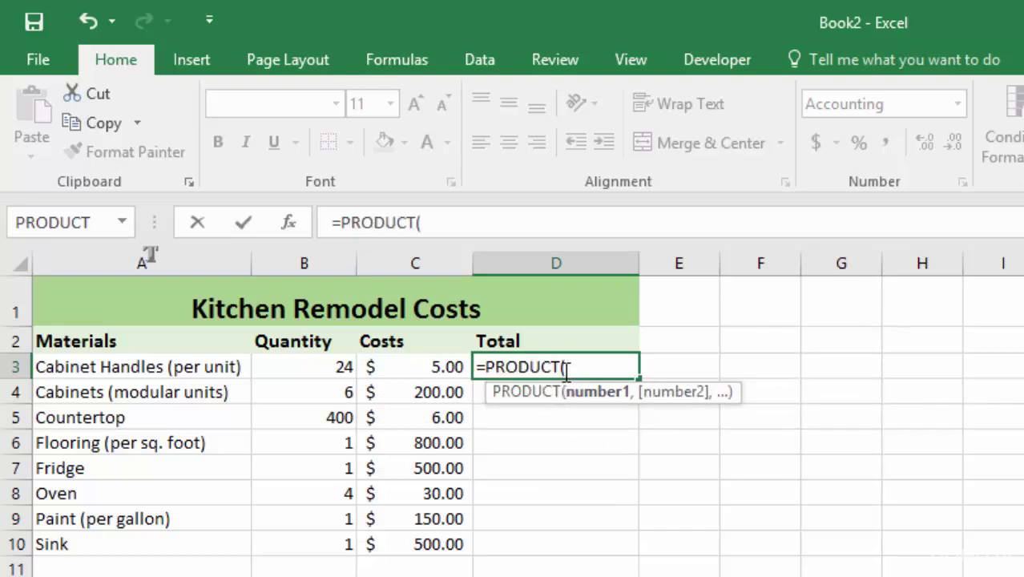
click(320, 367)
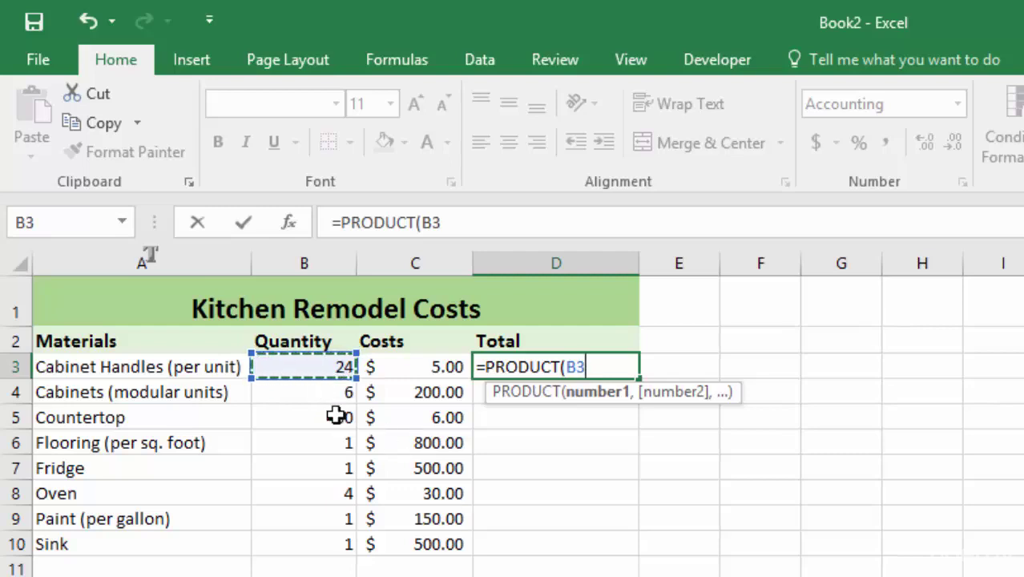
text(,)
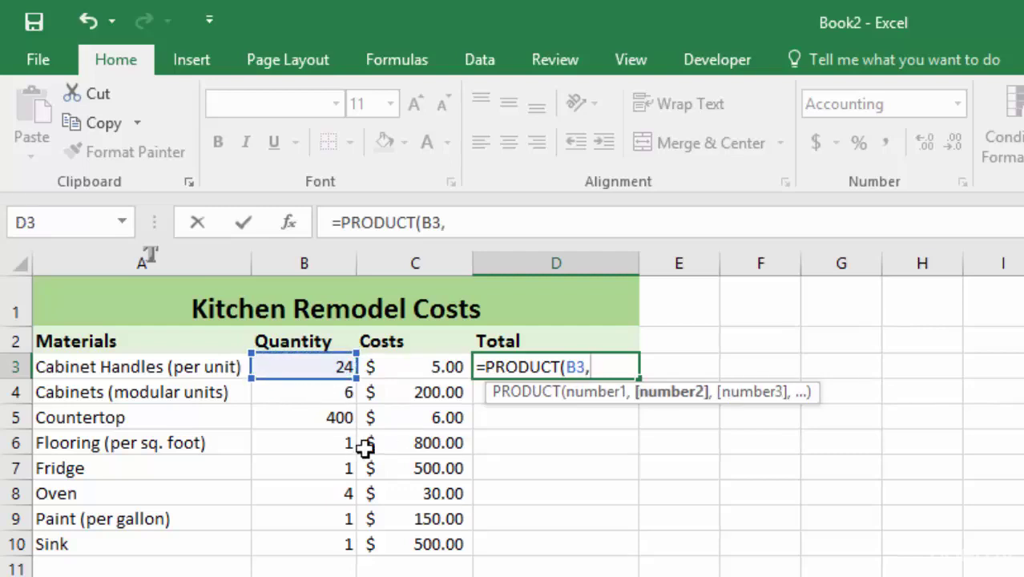
click(412, 366)
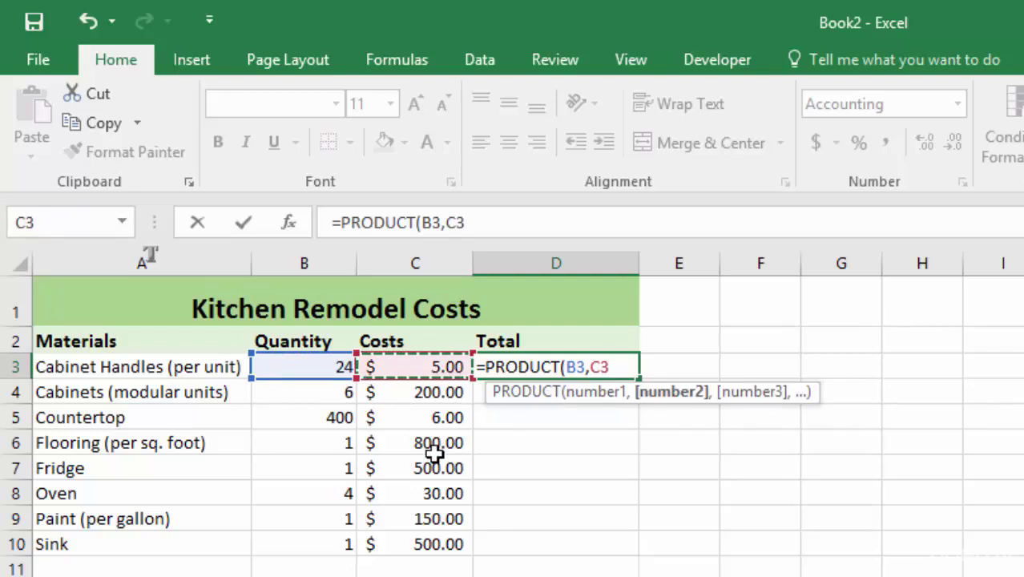
key(Return)
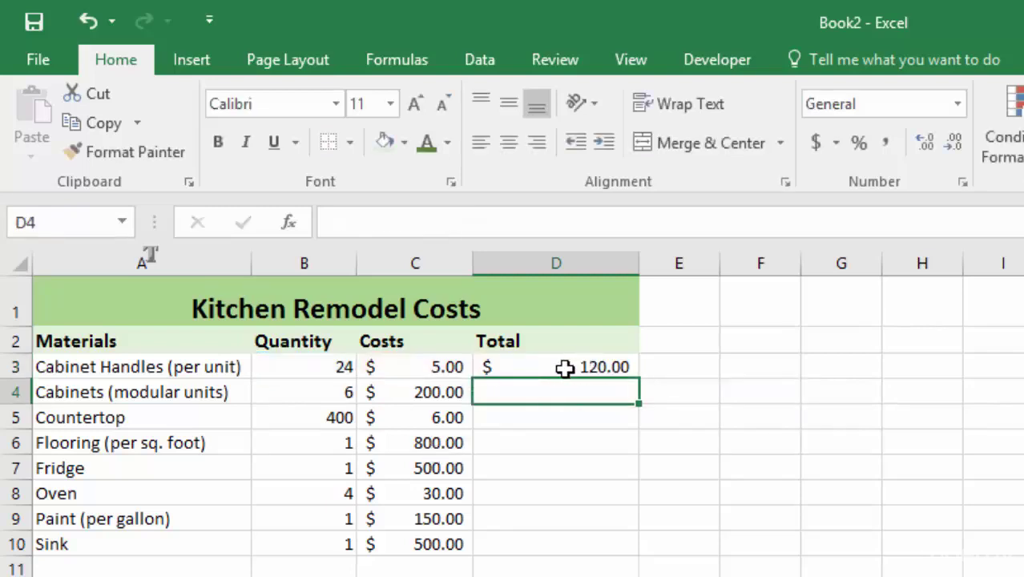
Step: Review the PRODUCT formula in D3 against the quantity and cost cells, and delete it from D3
click(565, 367)
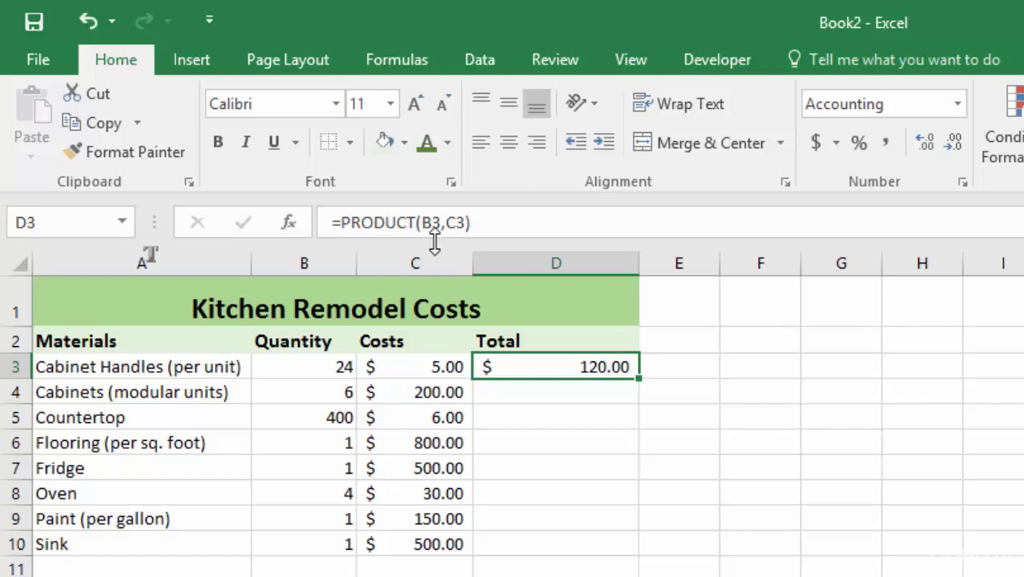
click(321, 366)
click(430, 365)
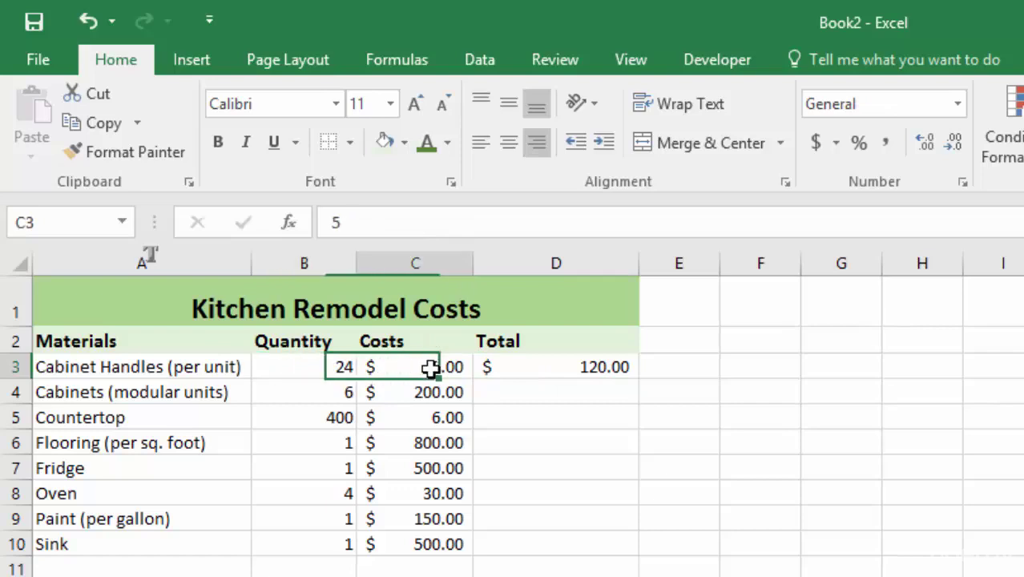
click(577, 366)
key(Delete)
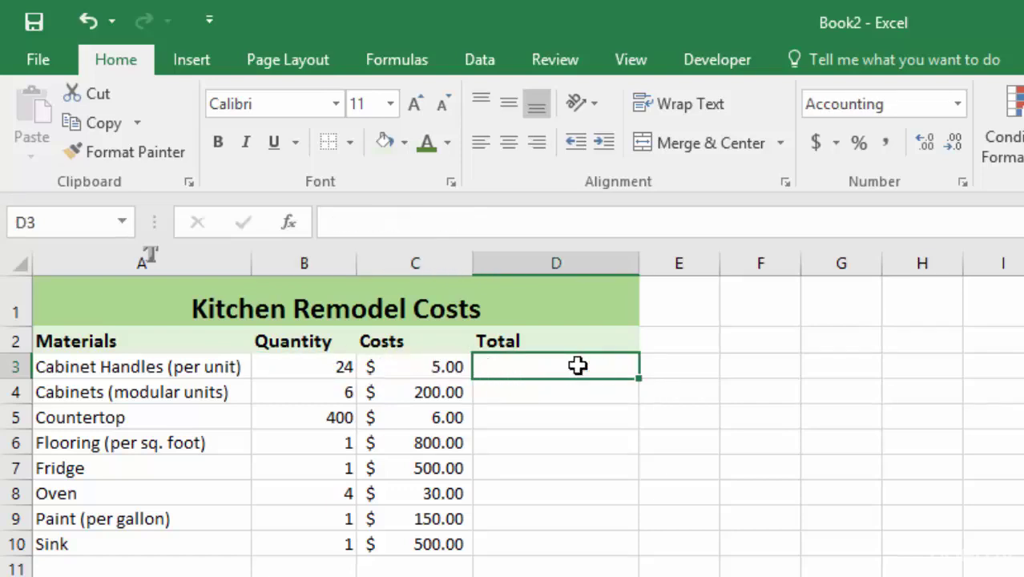
Step: Enter a PRODUCT formula in D3 that multiplies the cell range B3:C3
text(=)
text(pro)
key(BackSpace)
text(ro)
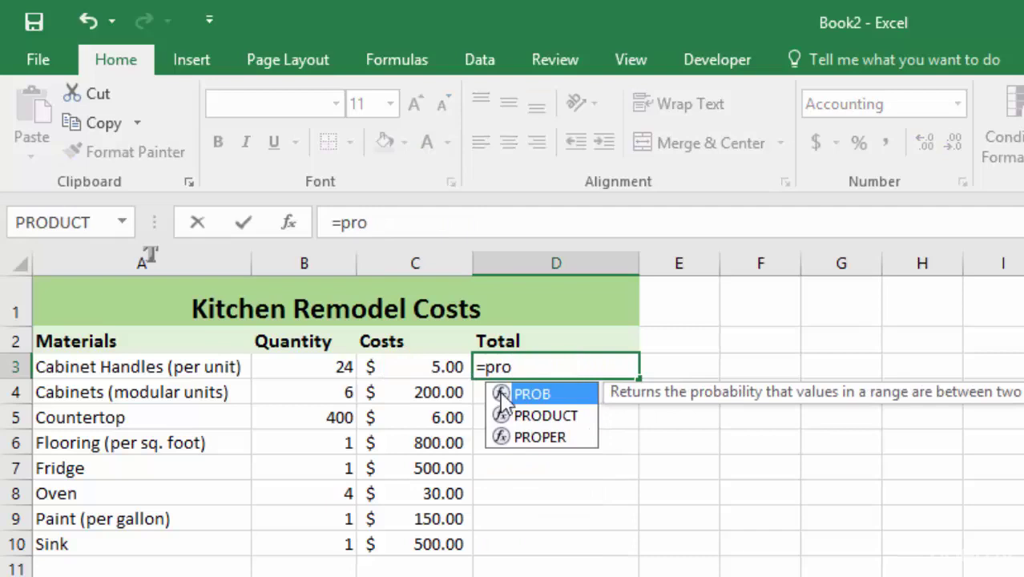
double_click(568, 415)
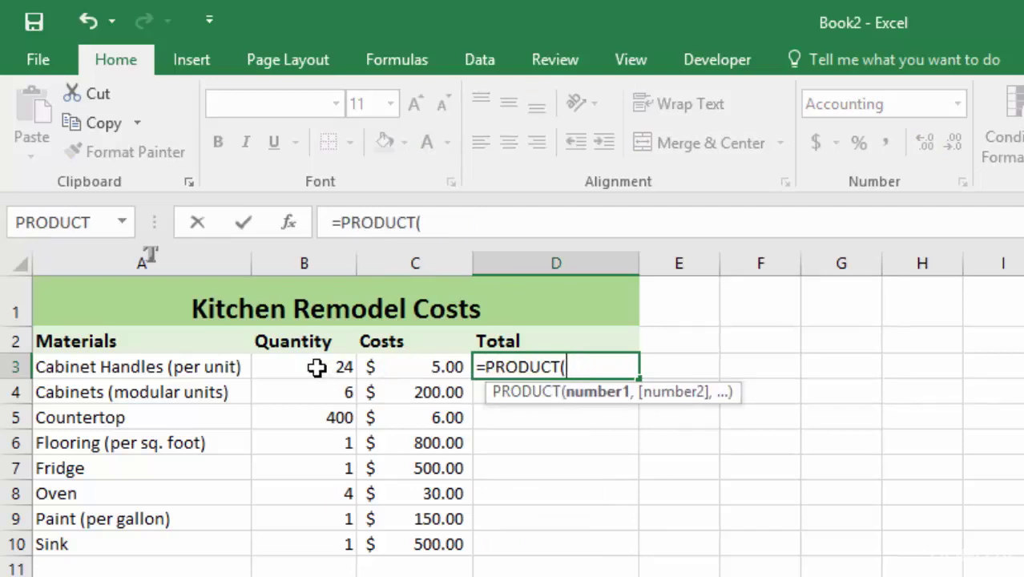
click(313, 366)
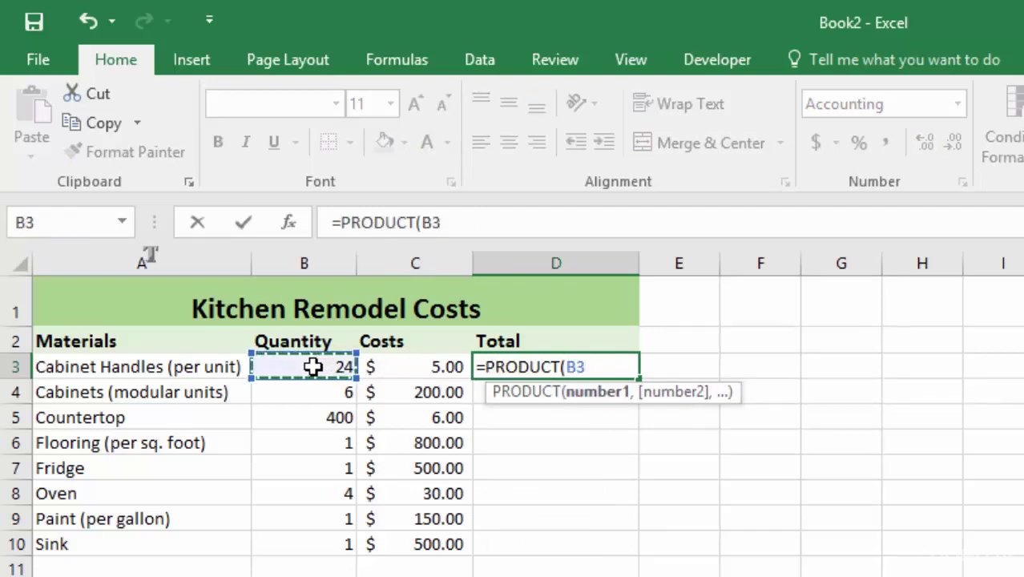
drag(312, 366, 425, 367)
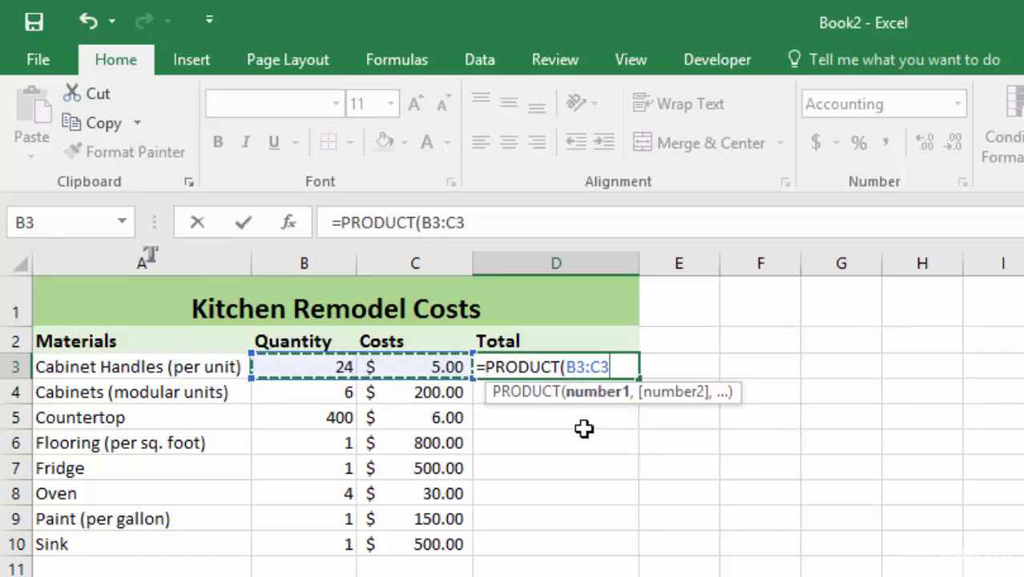
key(Return)
click(560, 366)
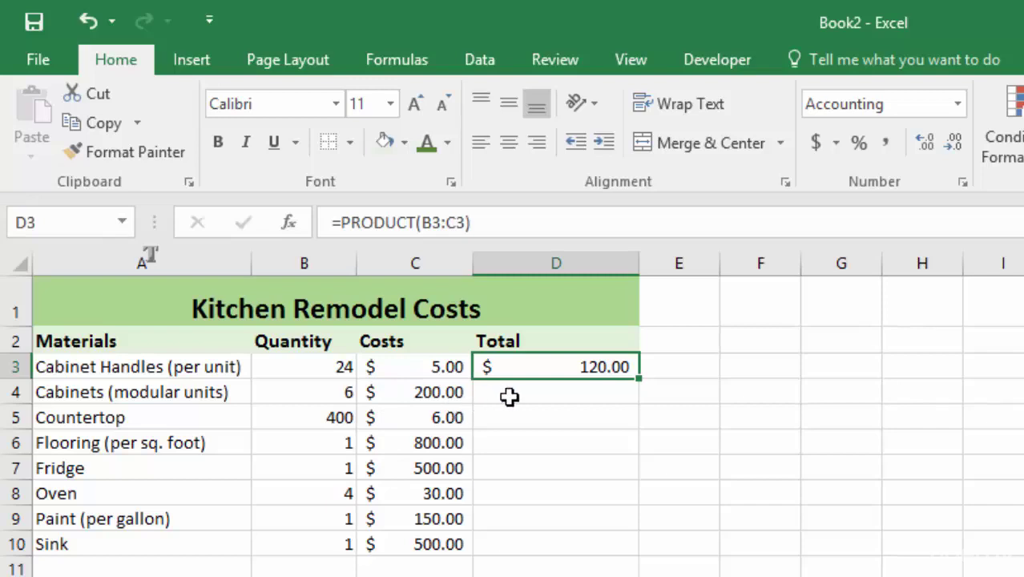
Step: Copy the PRODUCT formula from D3 down the Total column through the Sink row, D10
click(548, 397)
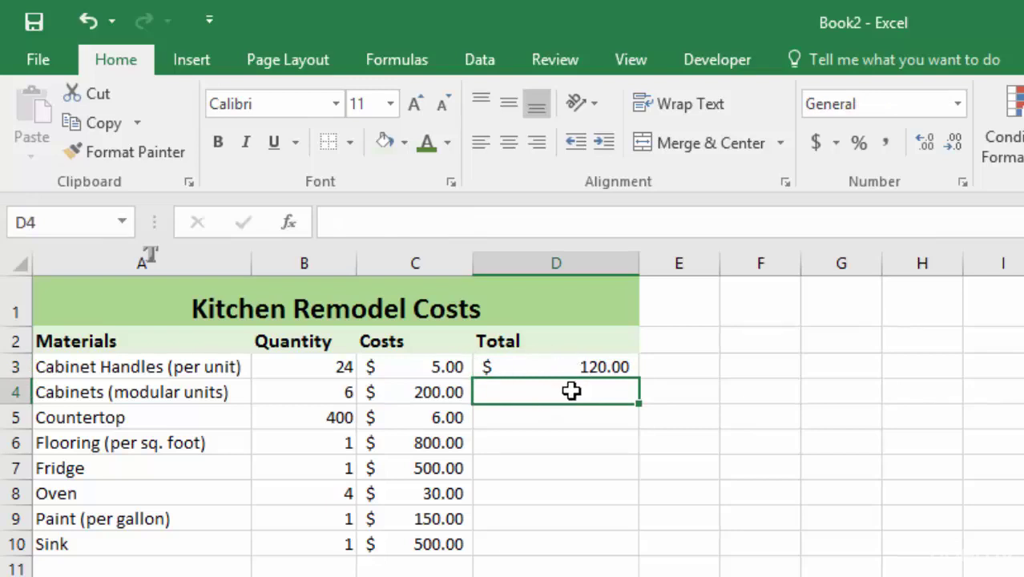
click(557, 367)
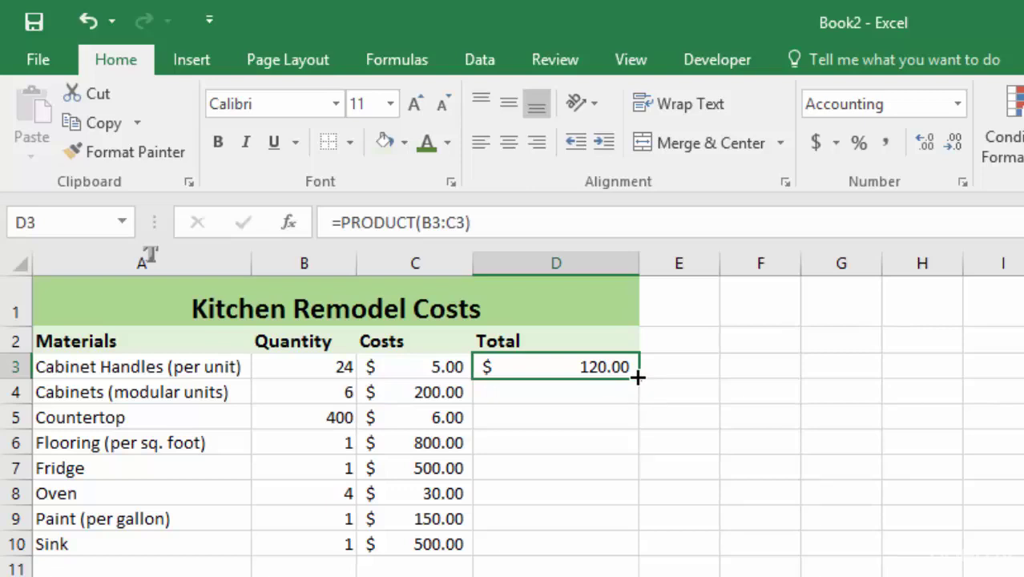
drag(636, 383, 636, 559)
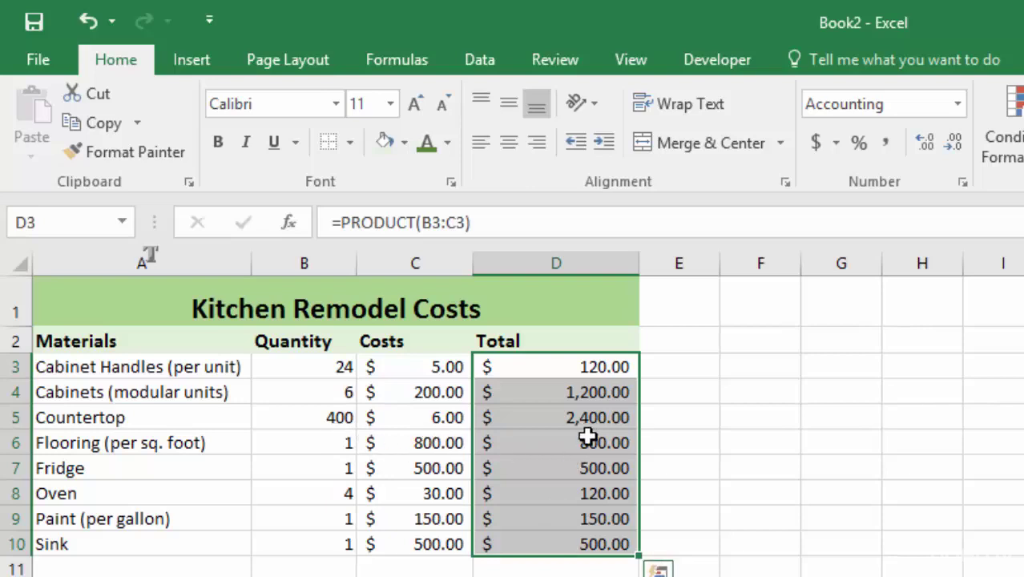
Step: Check how the row references adjust in the filled formulas of D3, D4 and D5
click(544, 369)
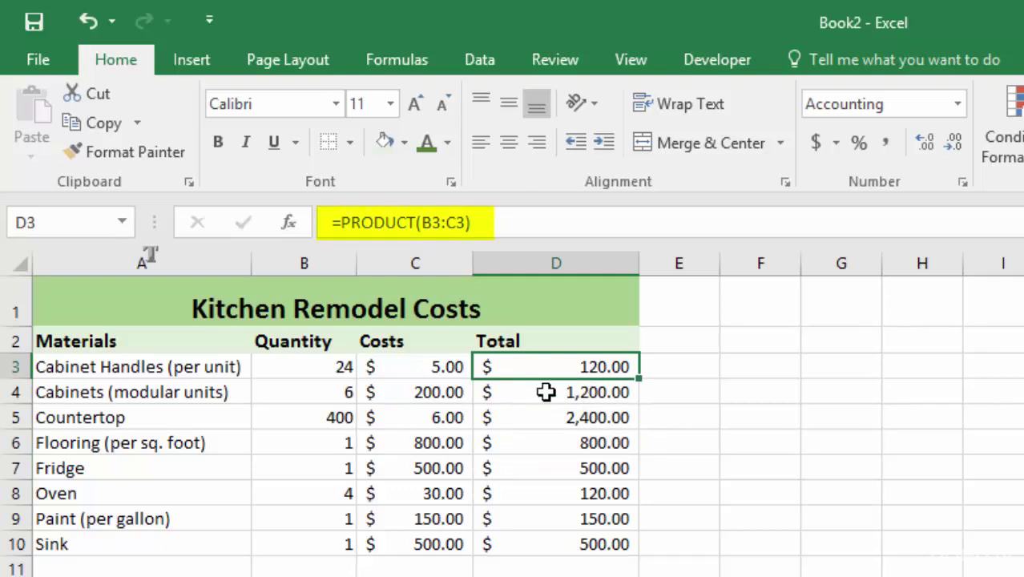
click(546, 393)
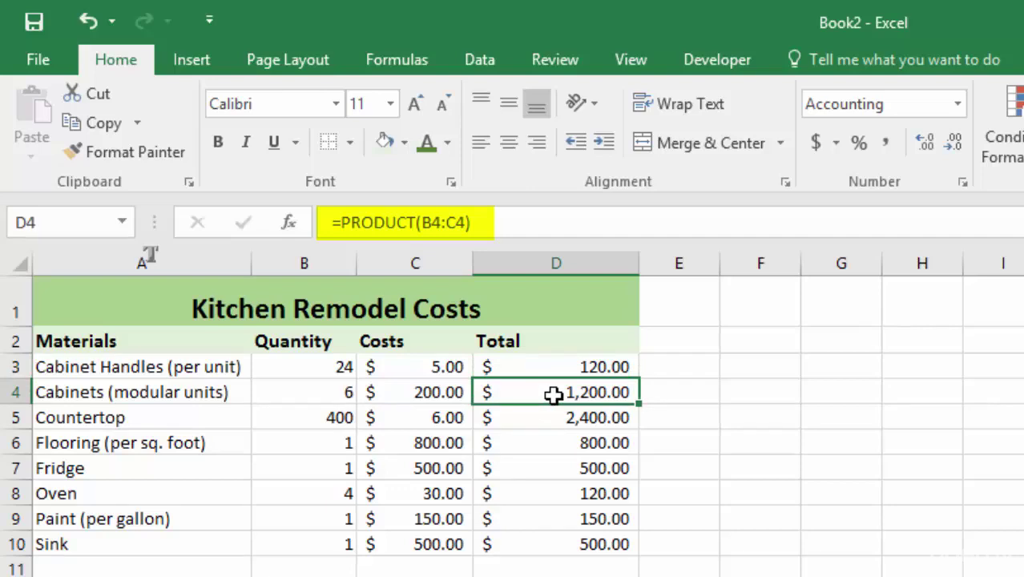
click(548, 421)
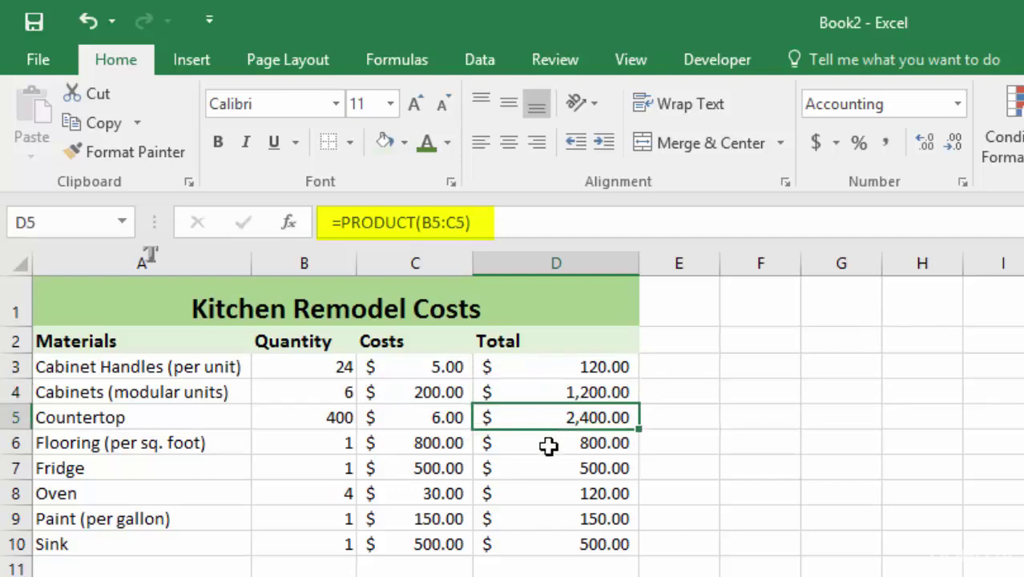
Step: Check the PRODUCT formula in D6 against the Flooring row's cost in C6 and quantity in B6
click(548, 446)
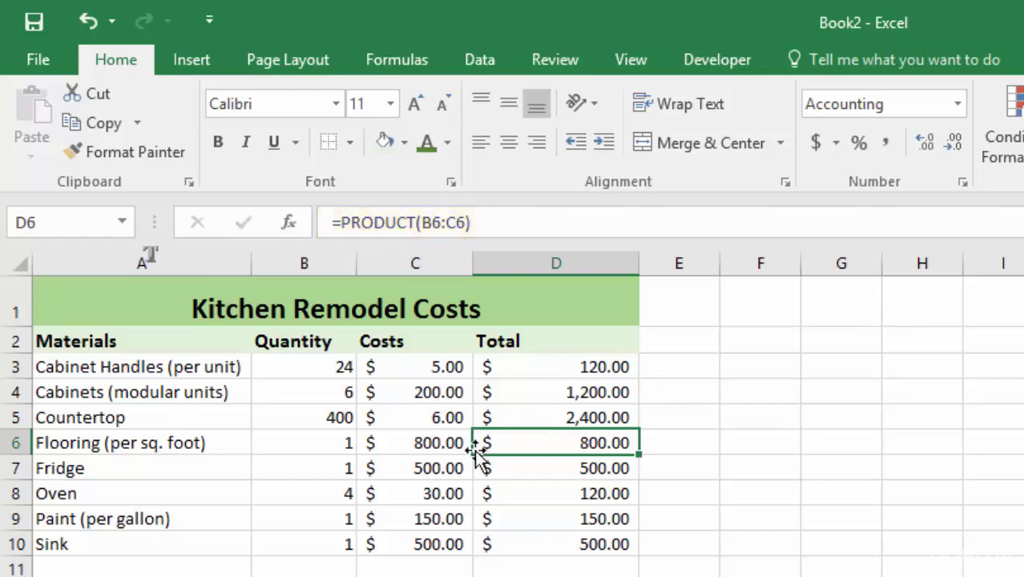
click(434, 445)
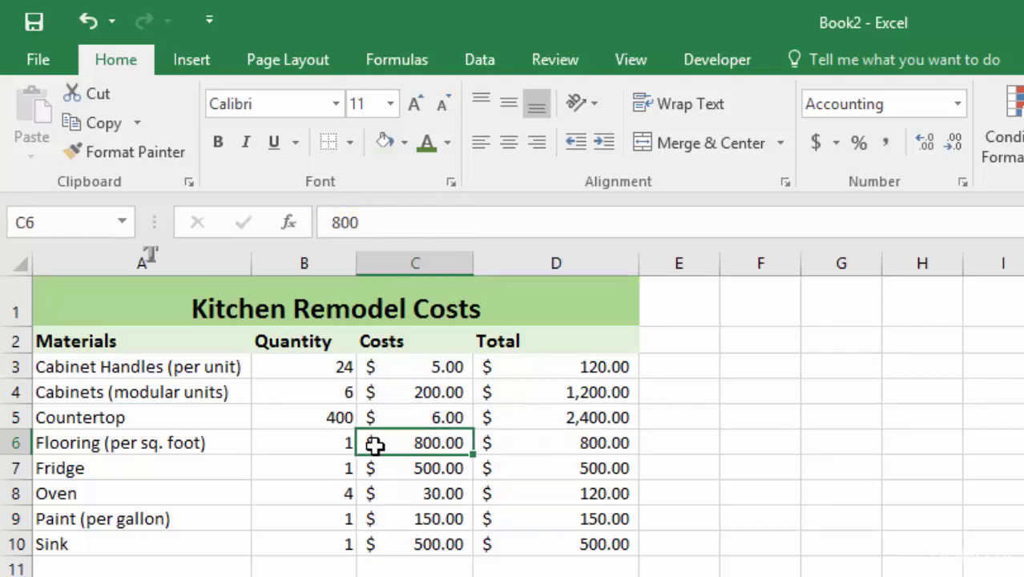
click(319, 445)
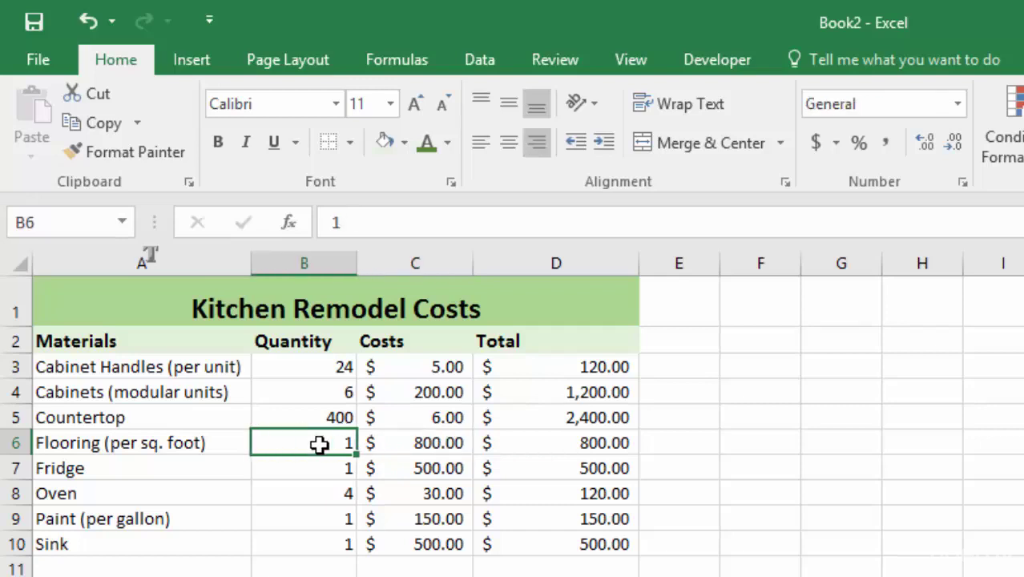
click(599, 443)
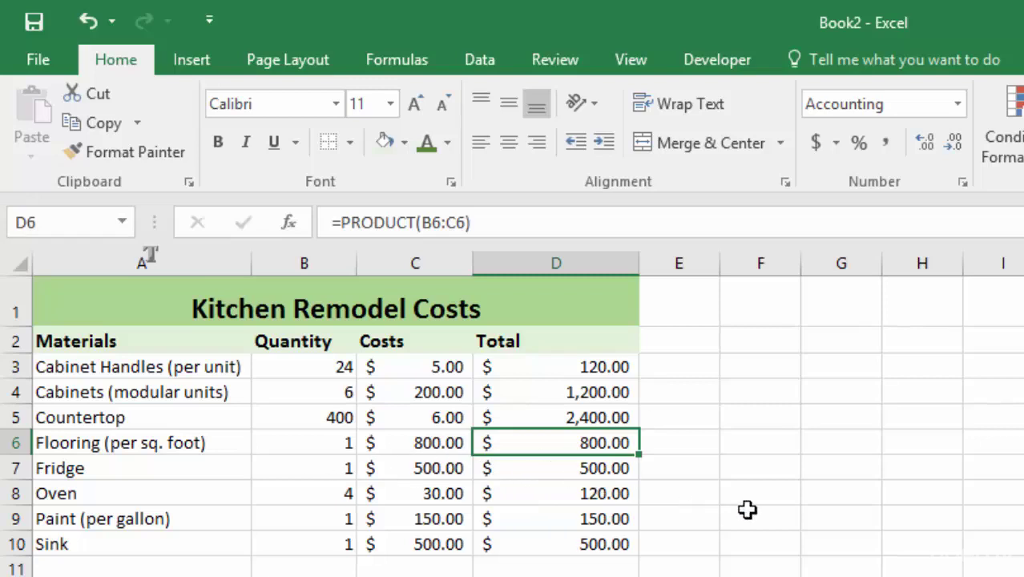
click(689, 548)
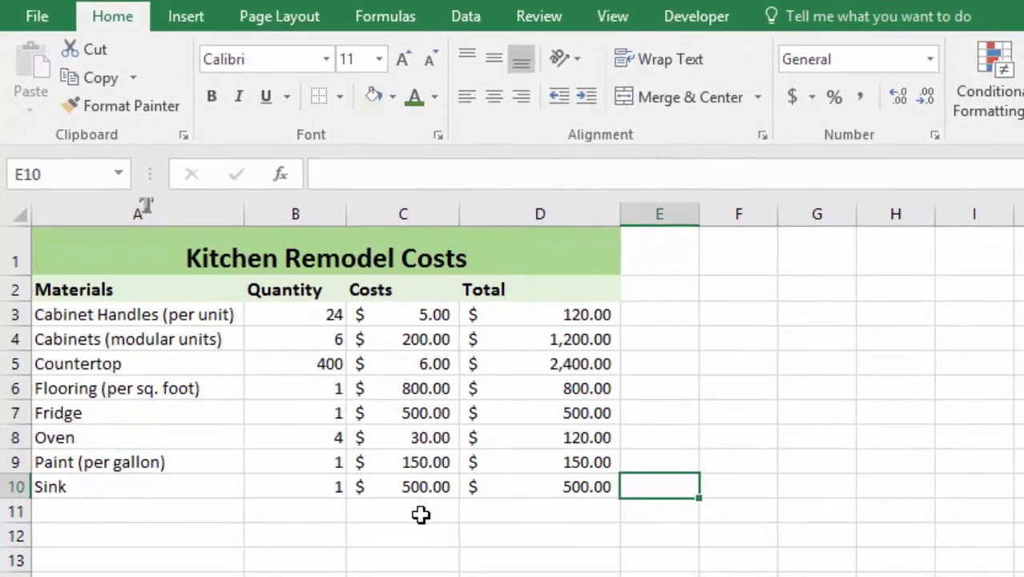
Step: Enter the label Total in C12, below the Costs column
click(421, 545)
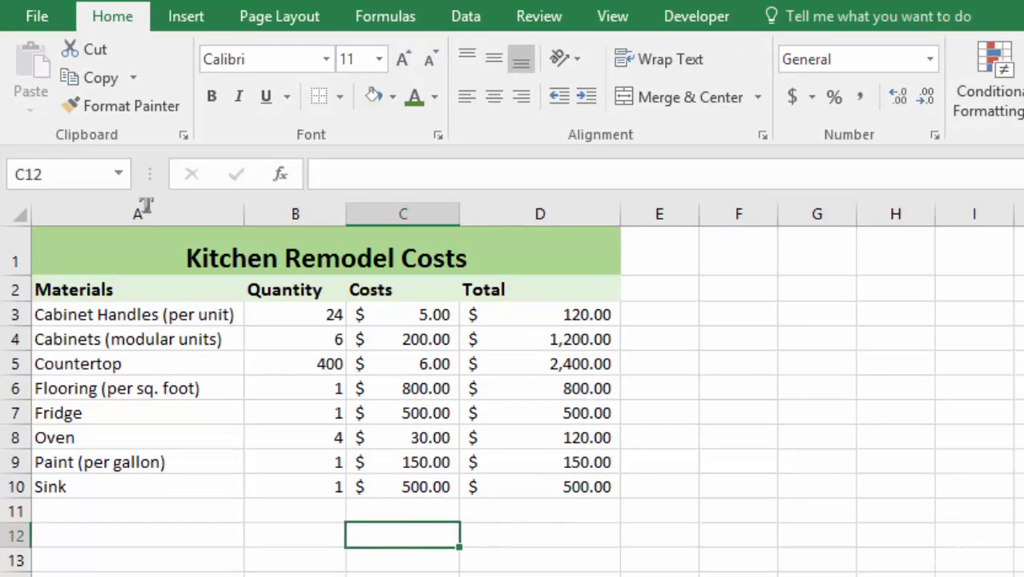
text(Total)
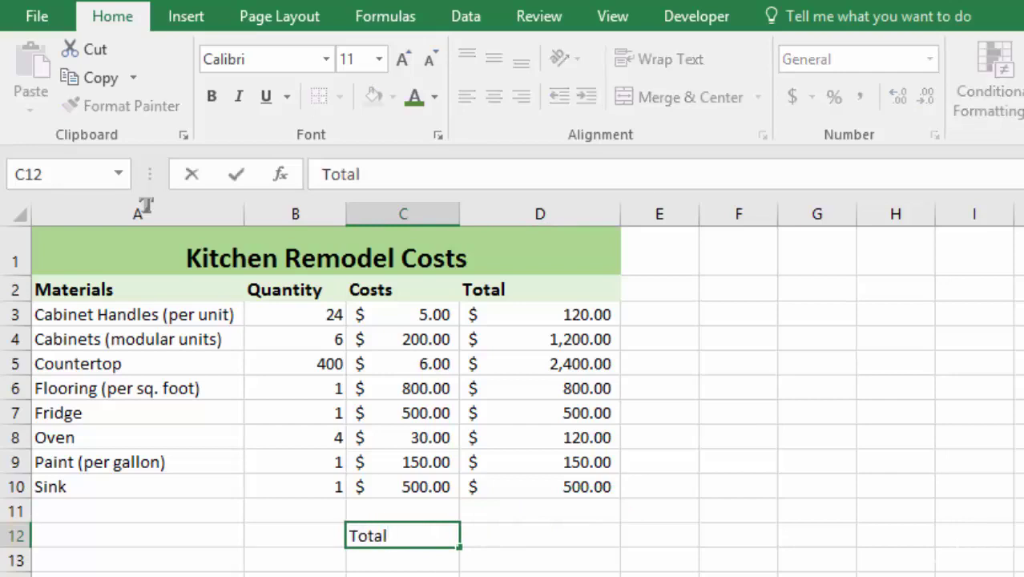
key(Tab)
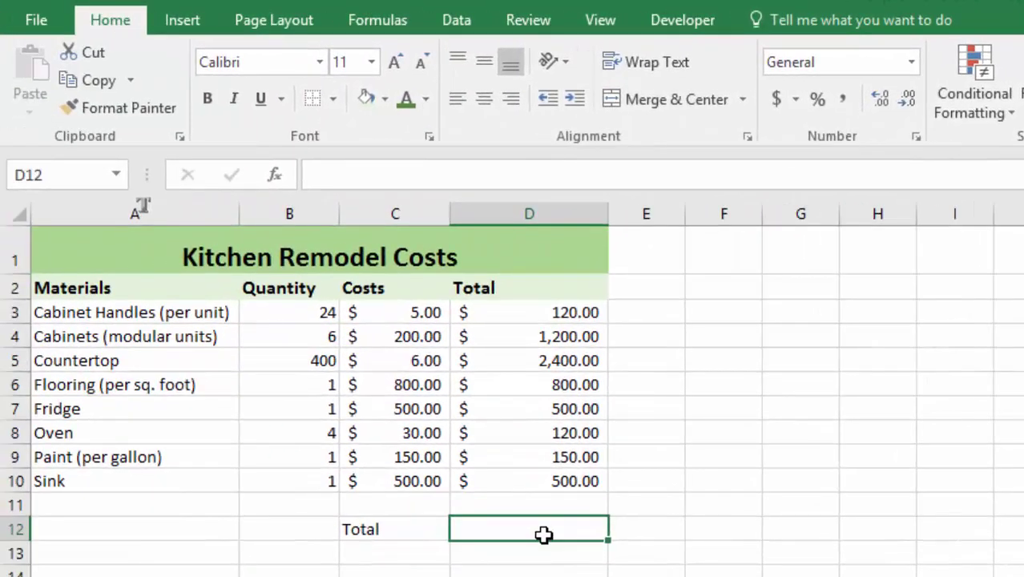
Step: Enter a SUM formula in D12 that adds the material totals in D3:D10
text(=)
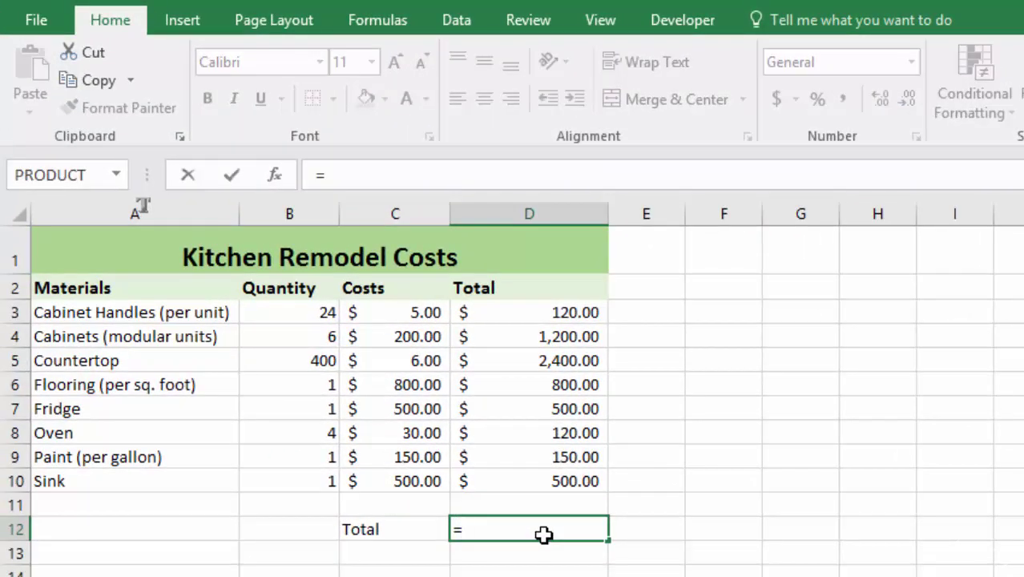
click(117, 174)
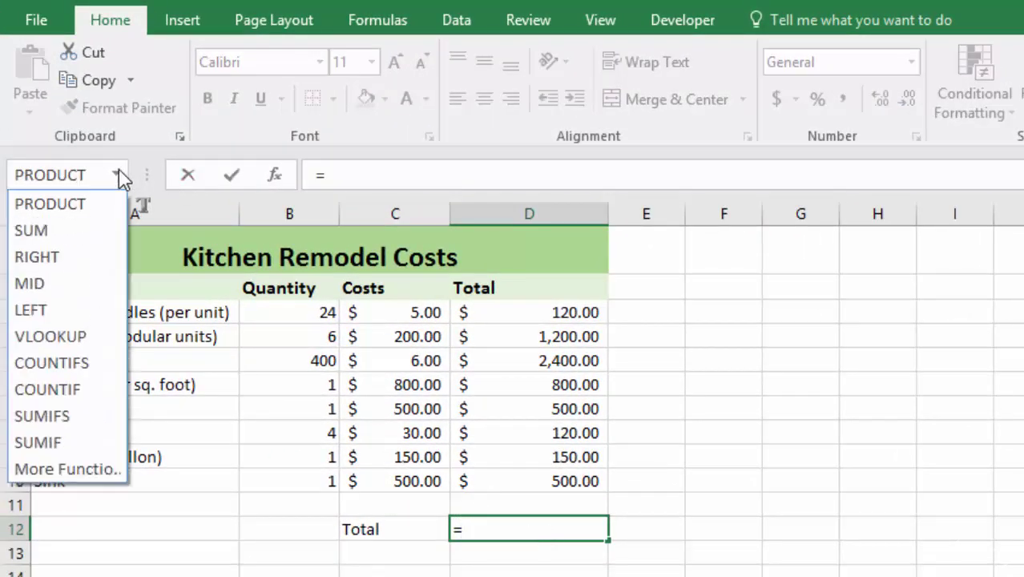
click(505, 537)
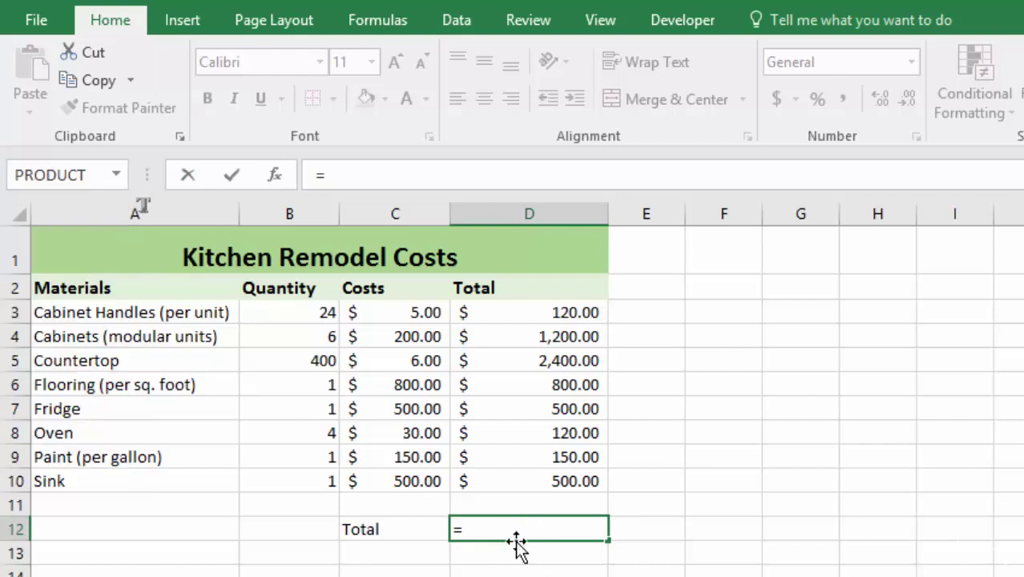
text(sum)
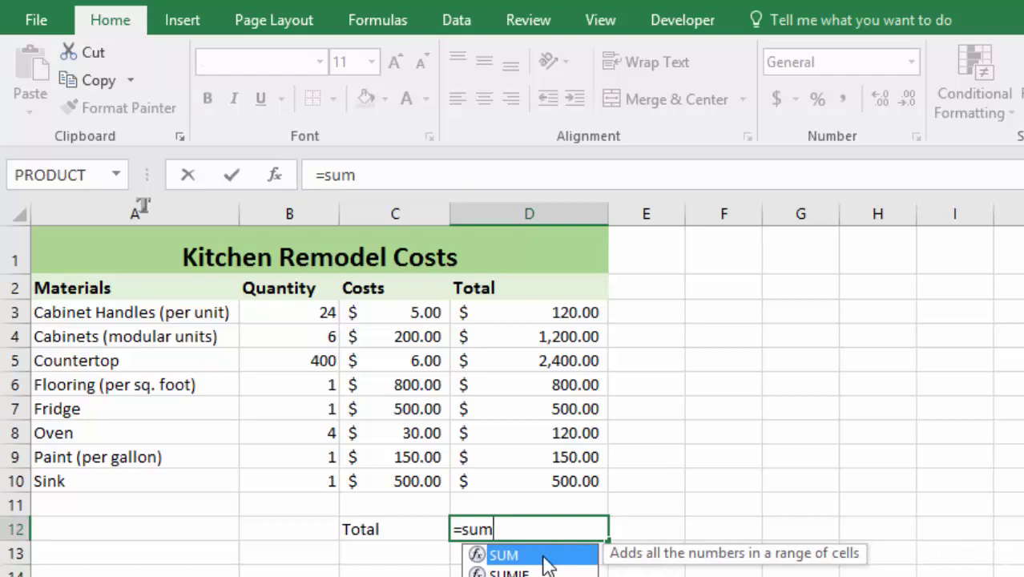
double_click(544, 561)
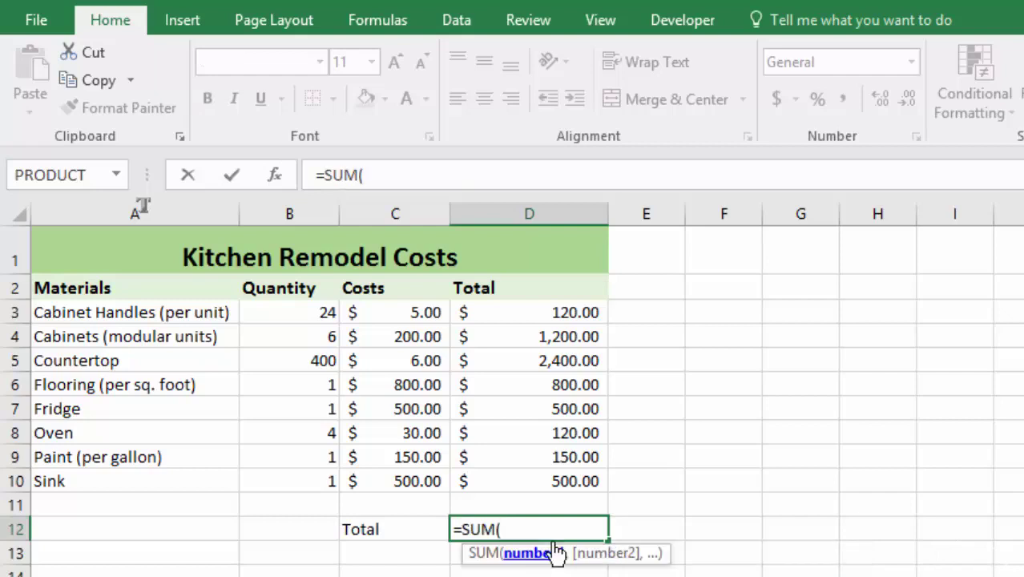
drag(554, 312, 560, 480)
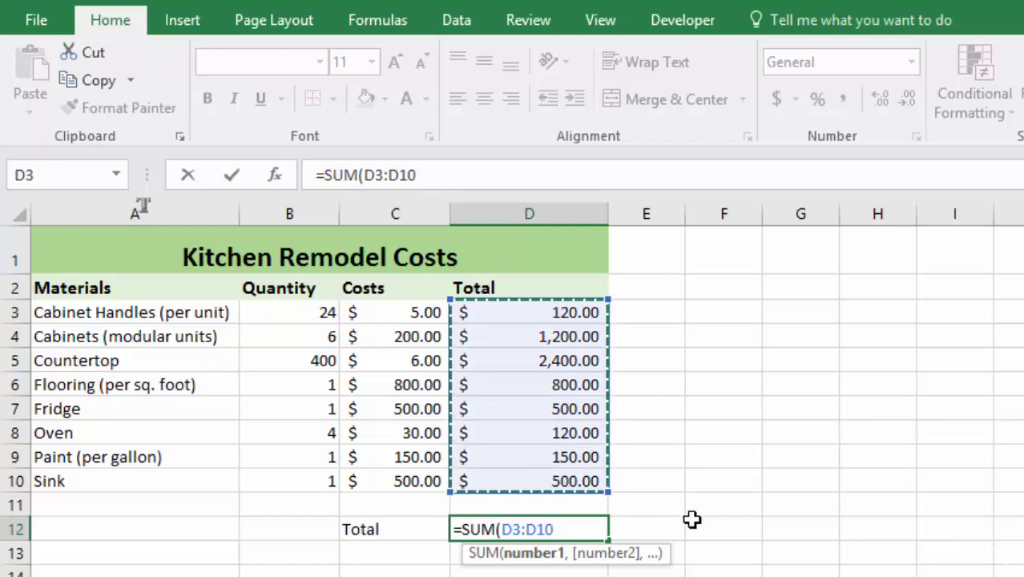
text())
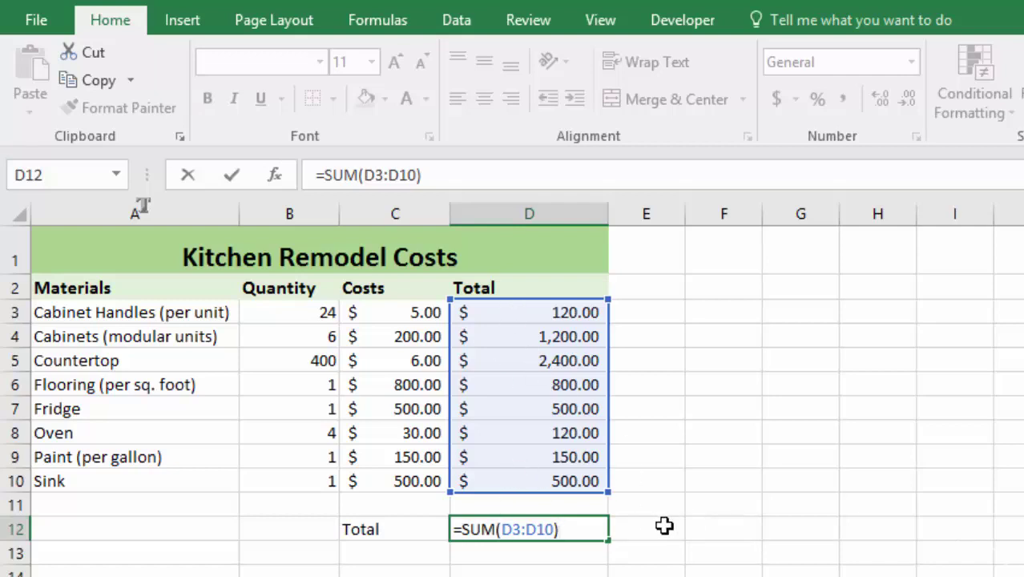
key(Return)
key(Left)
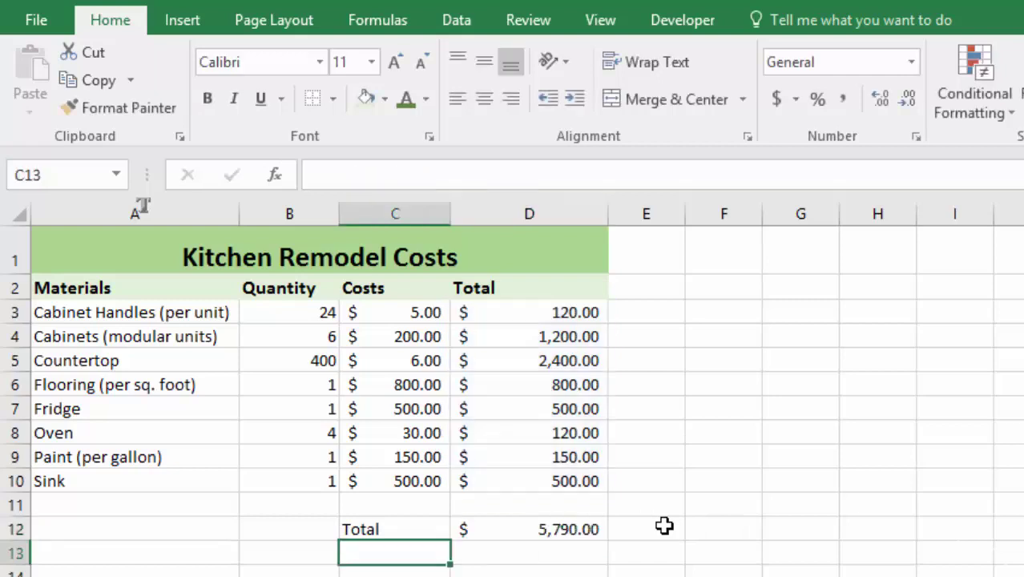
Step: Review the SUM formula in D12 against the range D3:D10 that it adds up
click(555, 531)
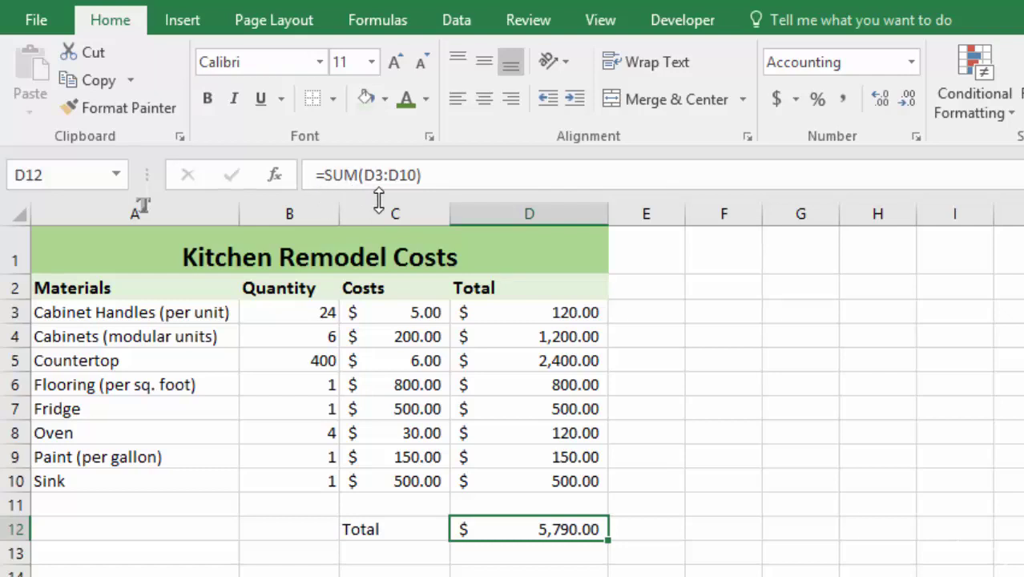
click(540, 308)
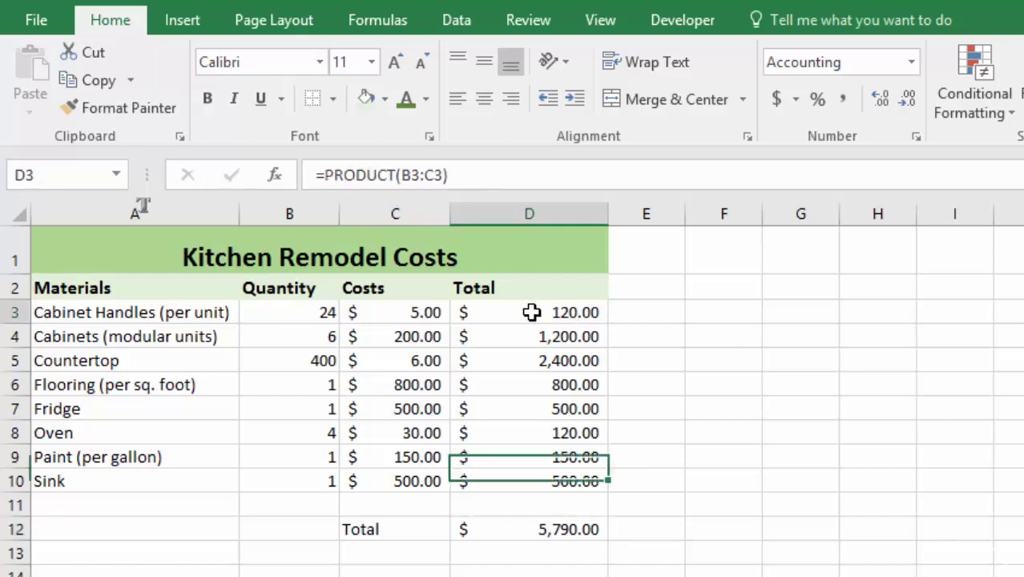
drag(527, 313, 526, 476)
click(645, 456)
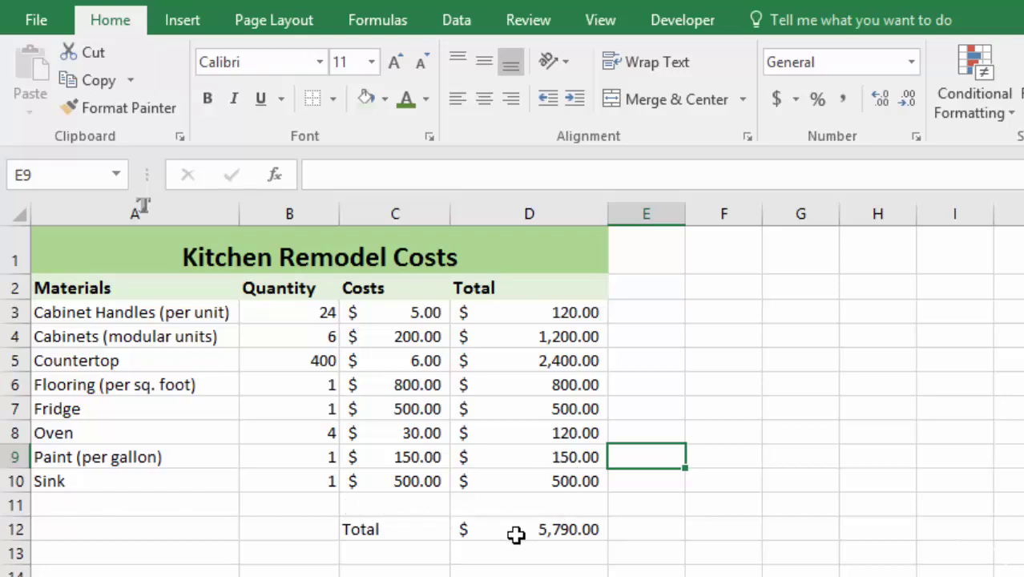
Step: Delete the empty row 11 between the Sink row and the grand total row
click(15, 505)
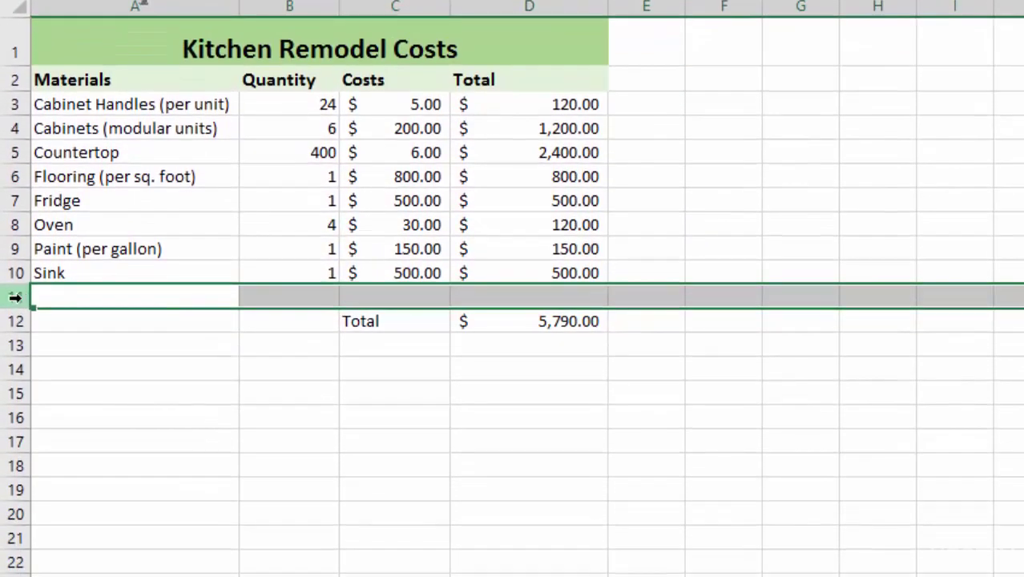
right_click(15, 297)
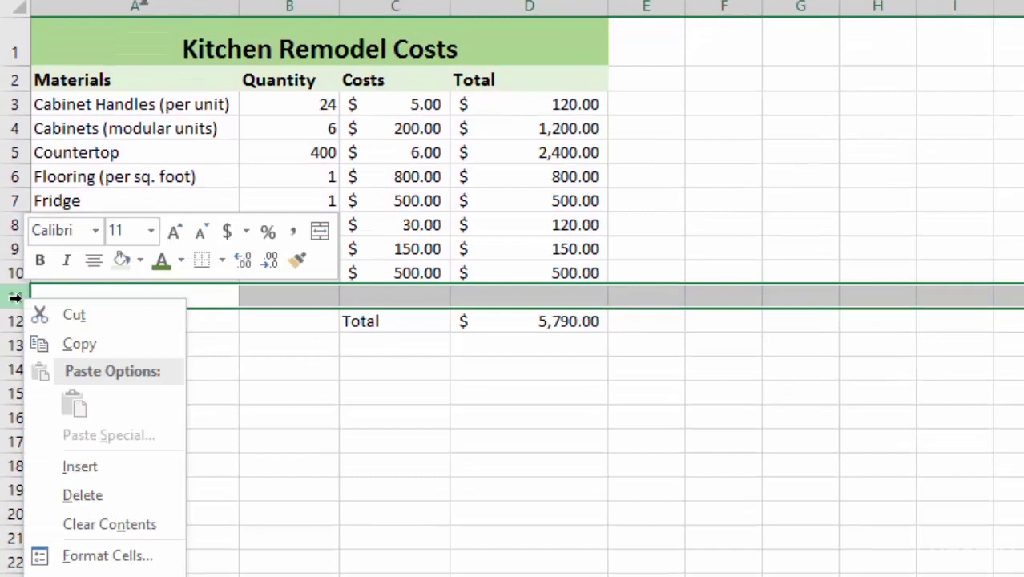
click(97, 495)
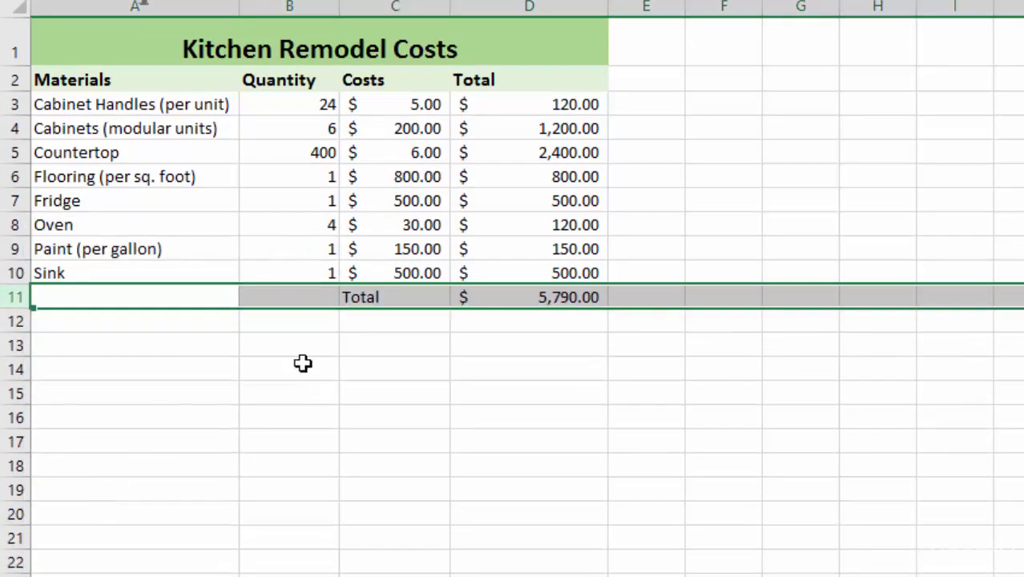
click(512, 346)
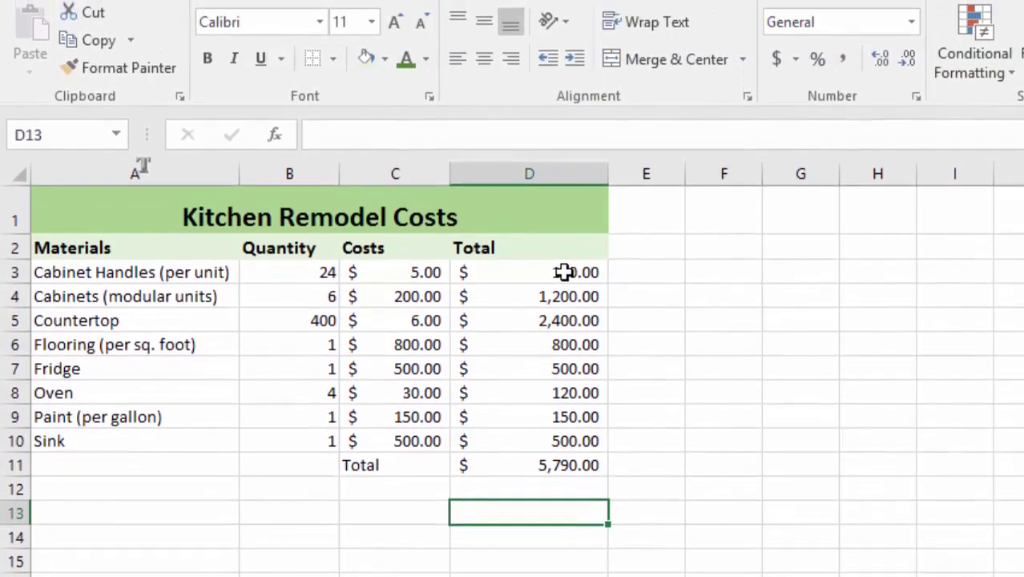
Step: Compare the PRODUCT formula in D3 with the SUM formula in D11
click(564, 273)
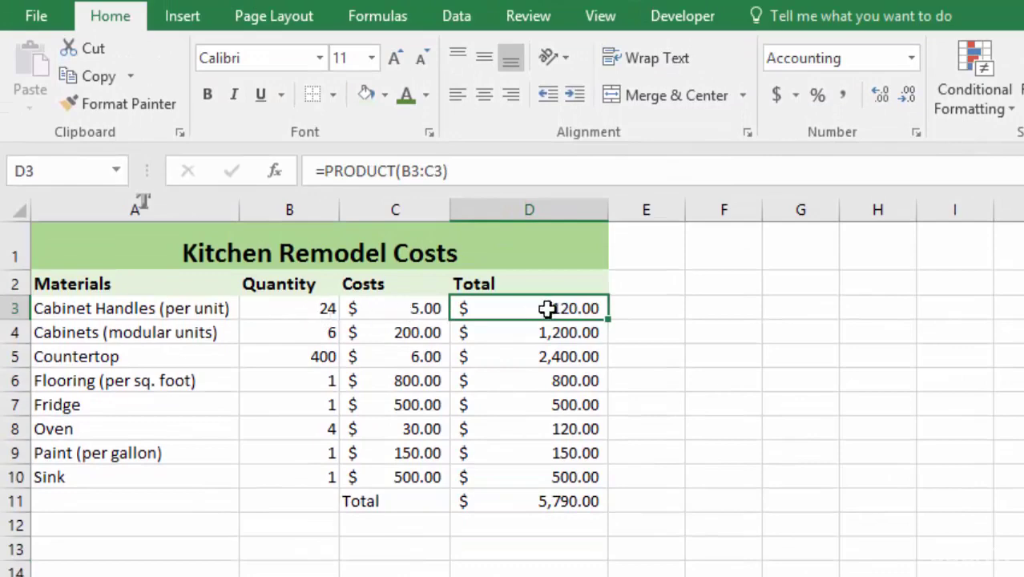
click(549, 504)
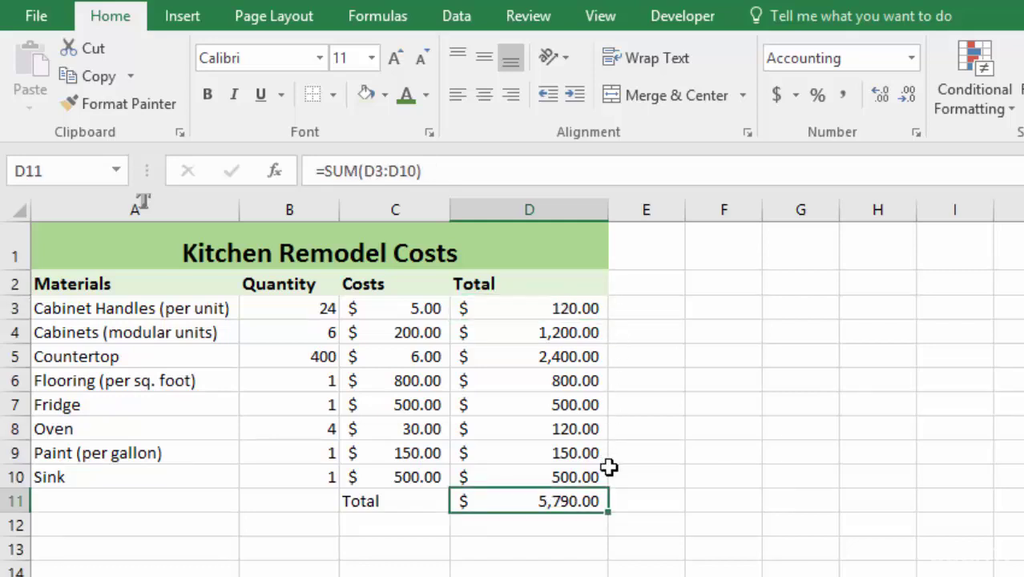